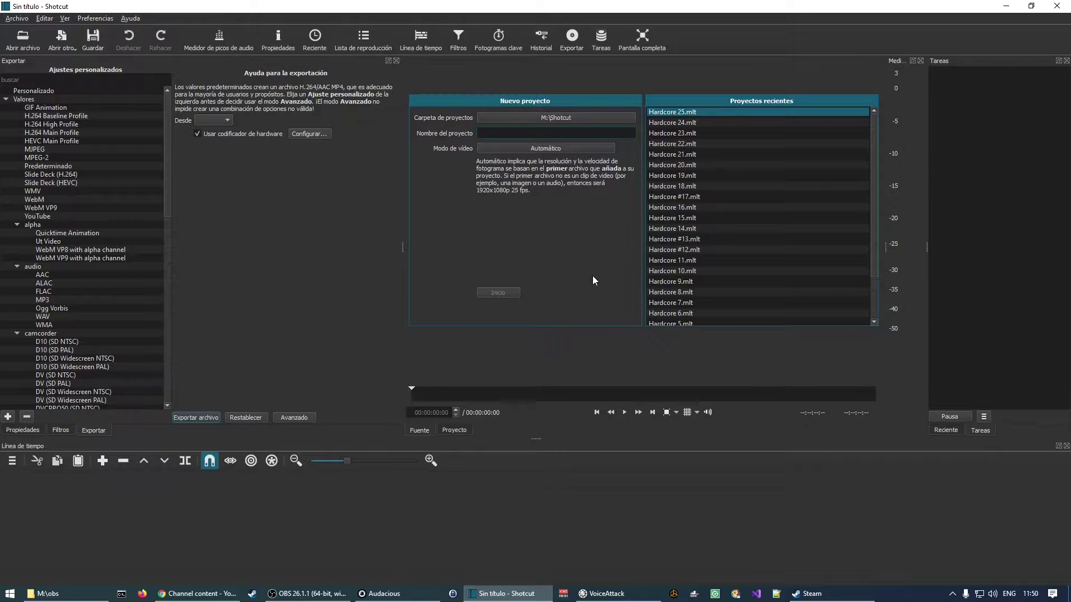
# Create a new project named "Hardcore 25" in the current projects folder
pyautogui.write('Hardcore 256')
pyautogui.press('BackSpace')
pyautogui.click(494, 292)
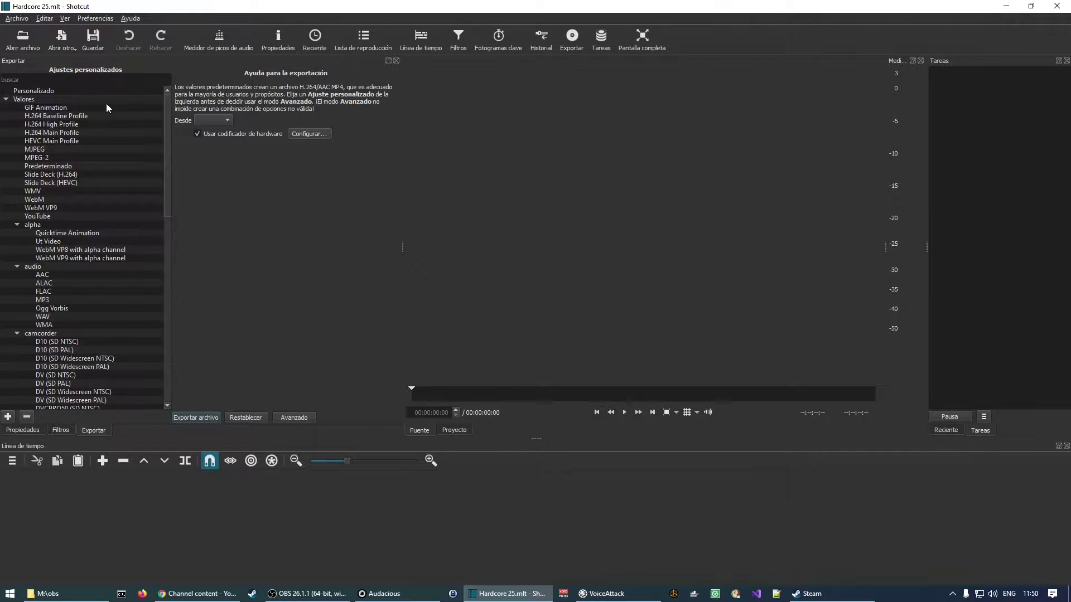
# Open the recording 2021-04-10_10-39-22.mkv and place it at the start of the timeline on a video track
pyautogui.click(23, 39)
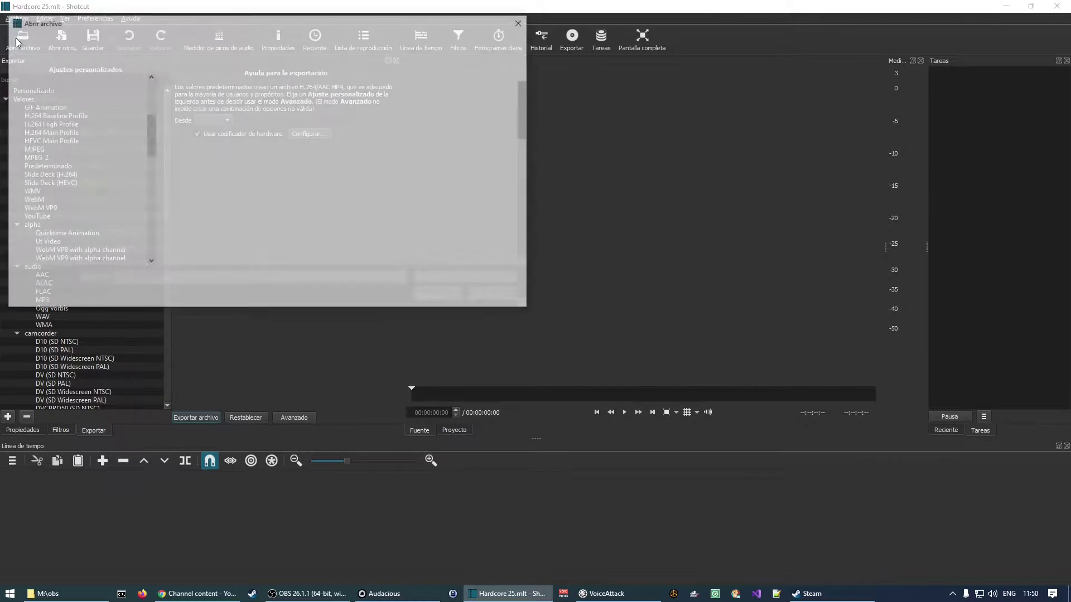
pyautogui.scroll(-8, 216, 242)
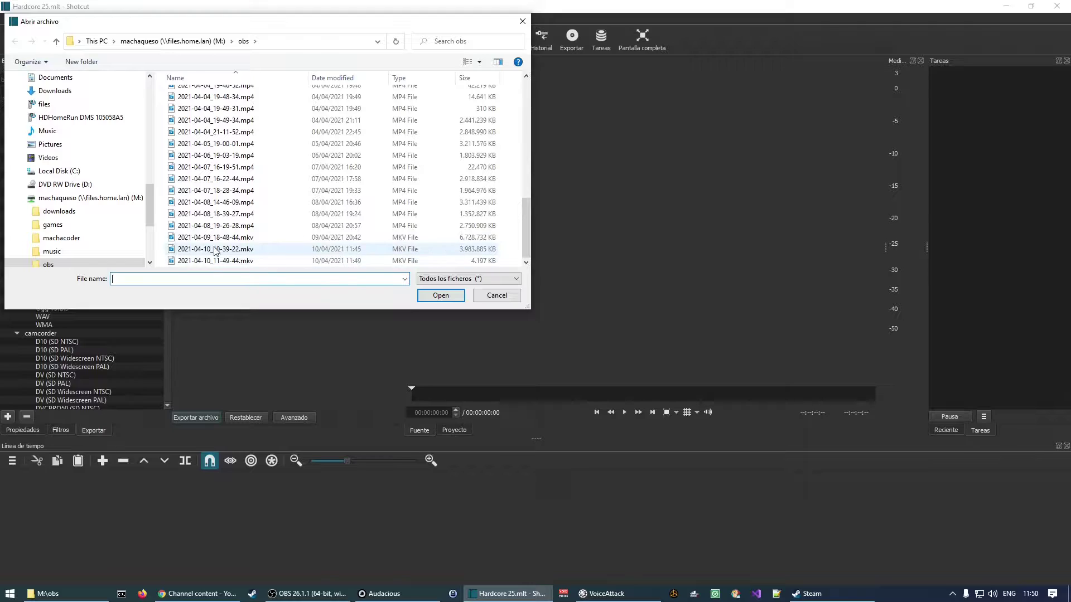
pyautogui.click(191, 251)
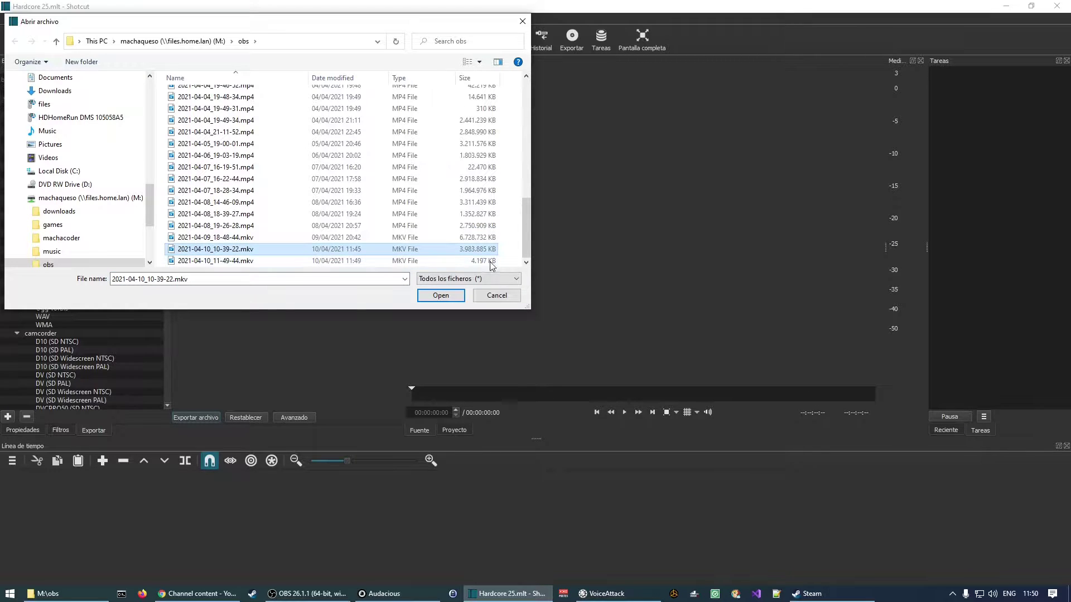
pyautogui.doubleClick(236, 250)
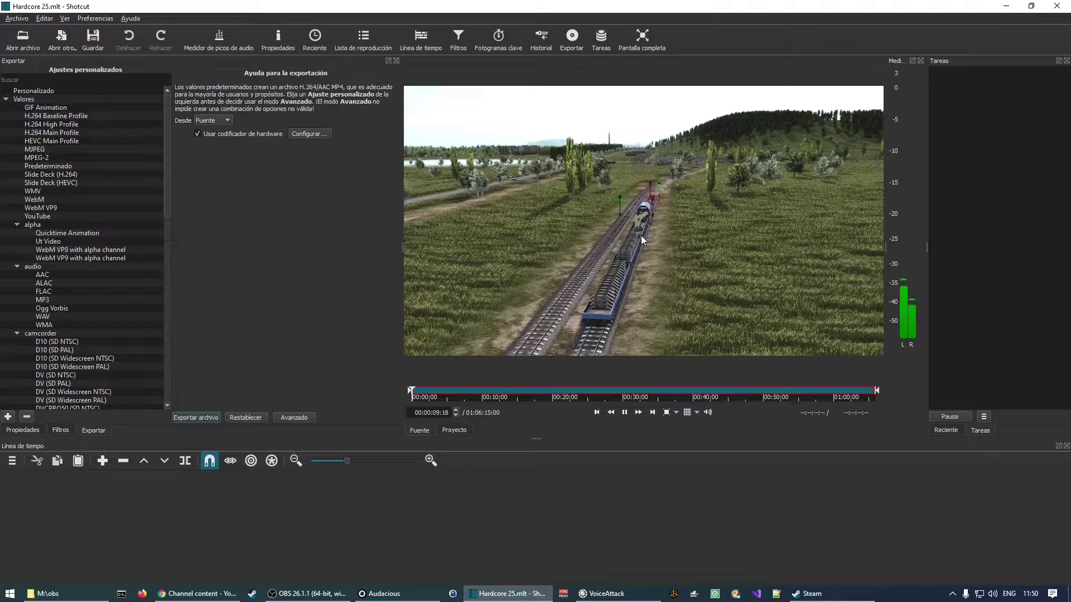
pyautogui.moveTo(618, 220); pyautogui.dragTo(284, 486)
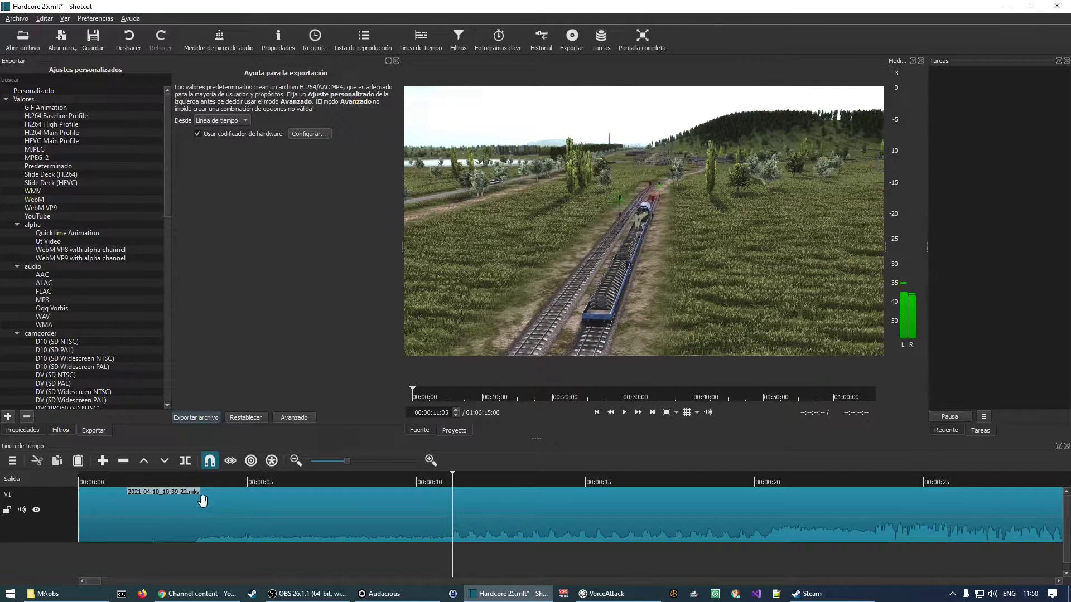
# Play the first eleven seconds or so of the clip to check where its opening should be trimmed
pyautogui.click(450, 485)
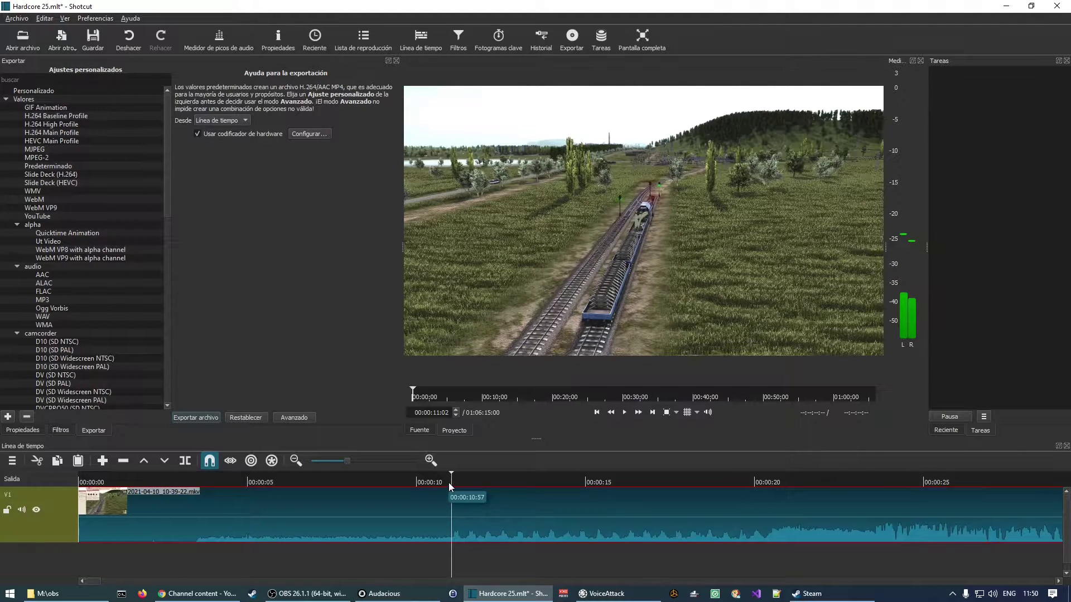
pyautogui.press('space')
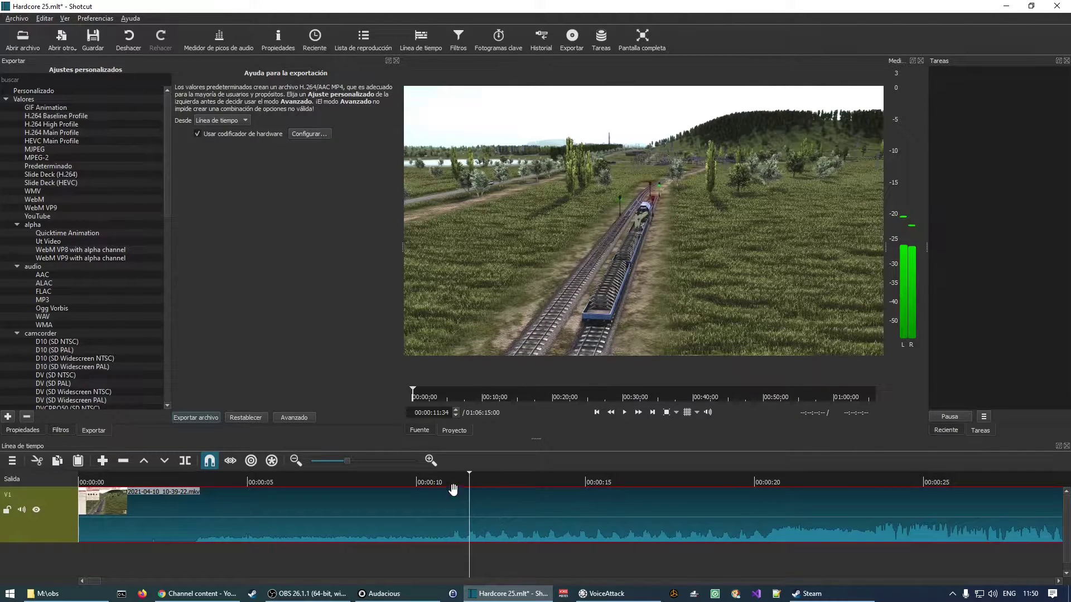
pyautogui.click(452, 481)
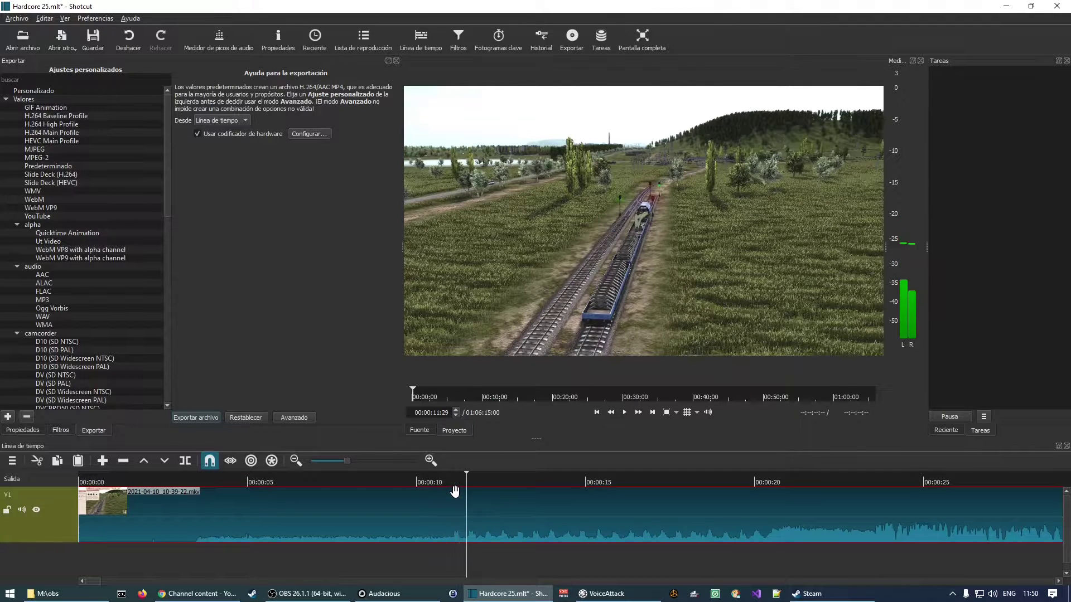
pyautogui.click(181, 481)
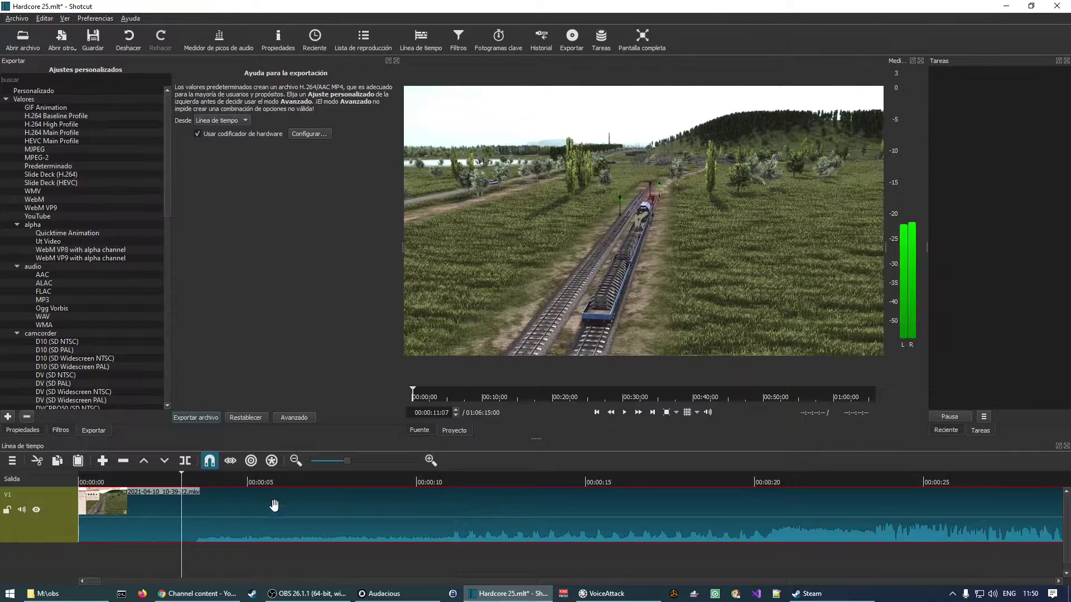
pyautogui.press('space')
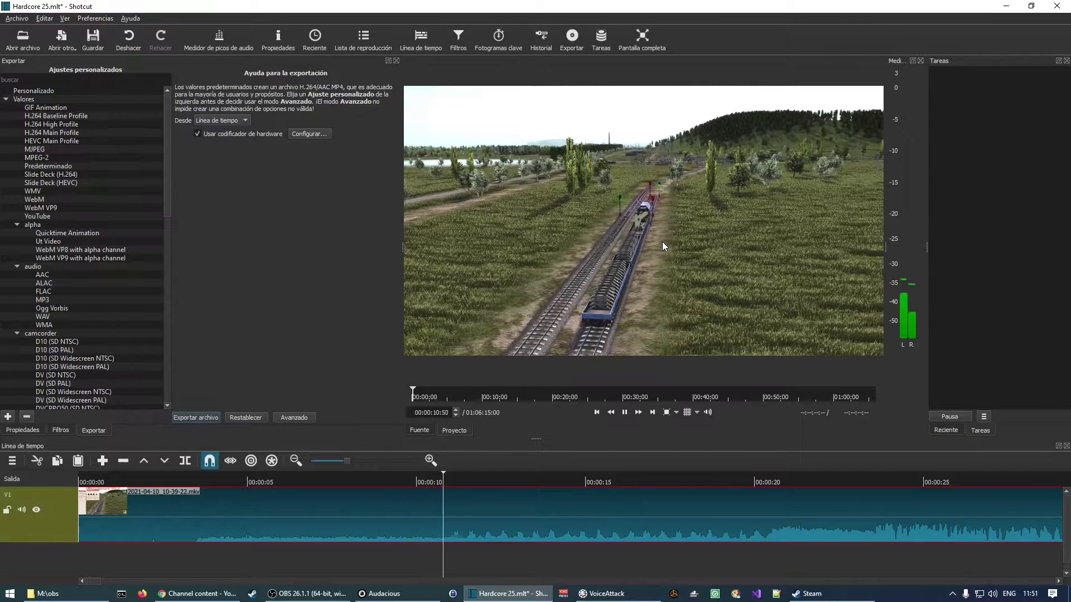
pyautogui.press('space')
pyautogui.click(450, 479)
# Split the timeline clip at 00:00:06:00
pyautogui.click(436, 413)
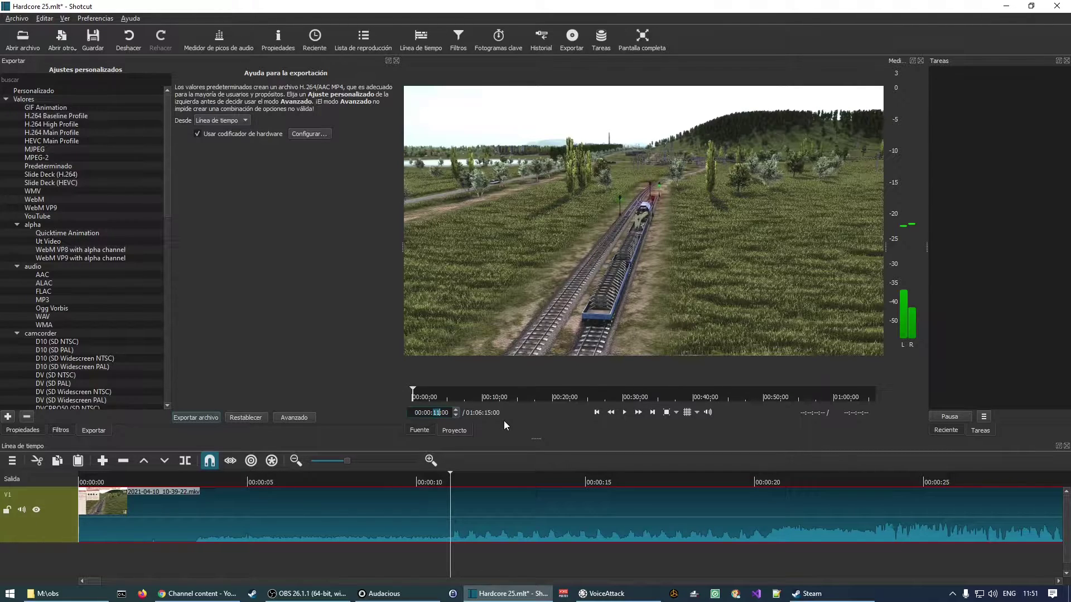
pyautogui.write('06')
pyautogui.press('Return')
pyautogui.press('s')
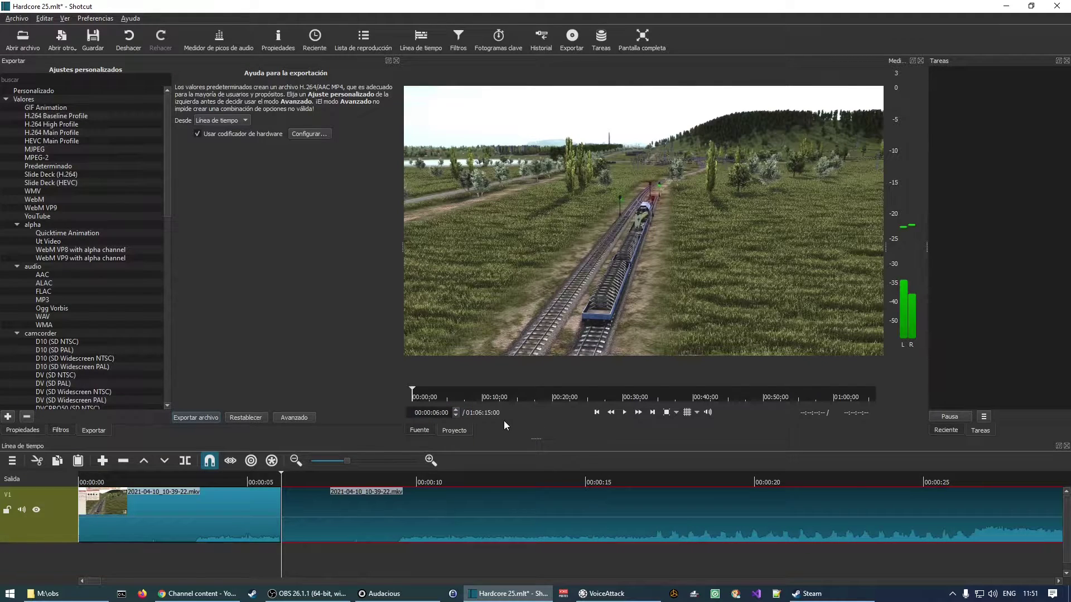
# Delete the six-second opening segment and move the remaining clip to the start of the track
pyautogui.press('Delete')
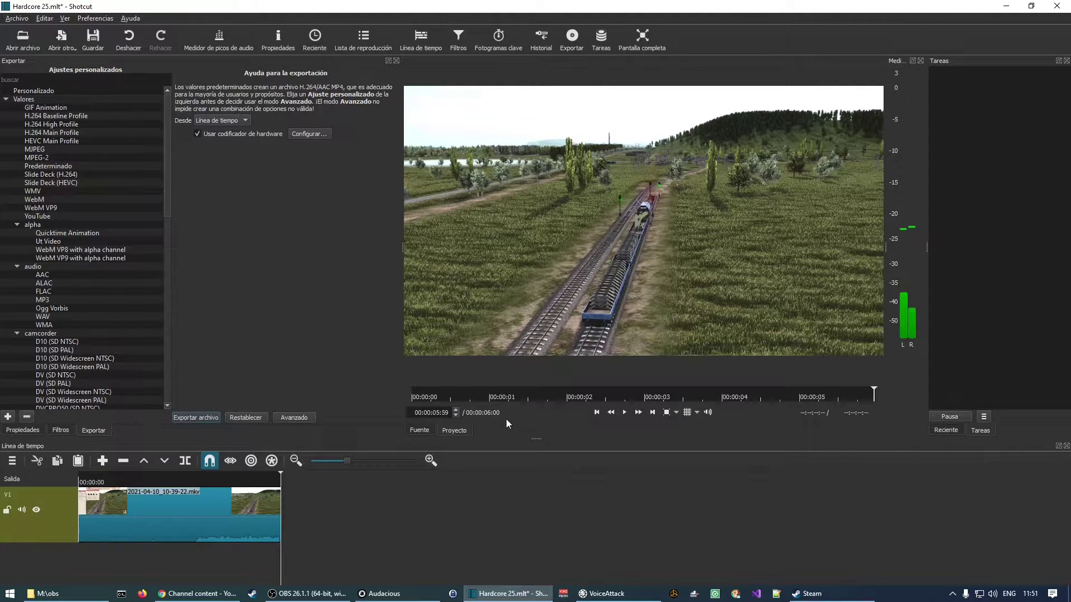
pyautogui.hotkey('ctrl', 'z')
pyautogui.click(175, 533)
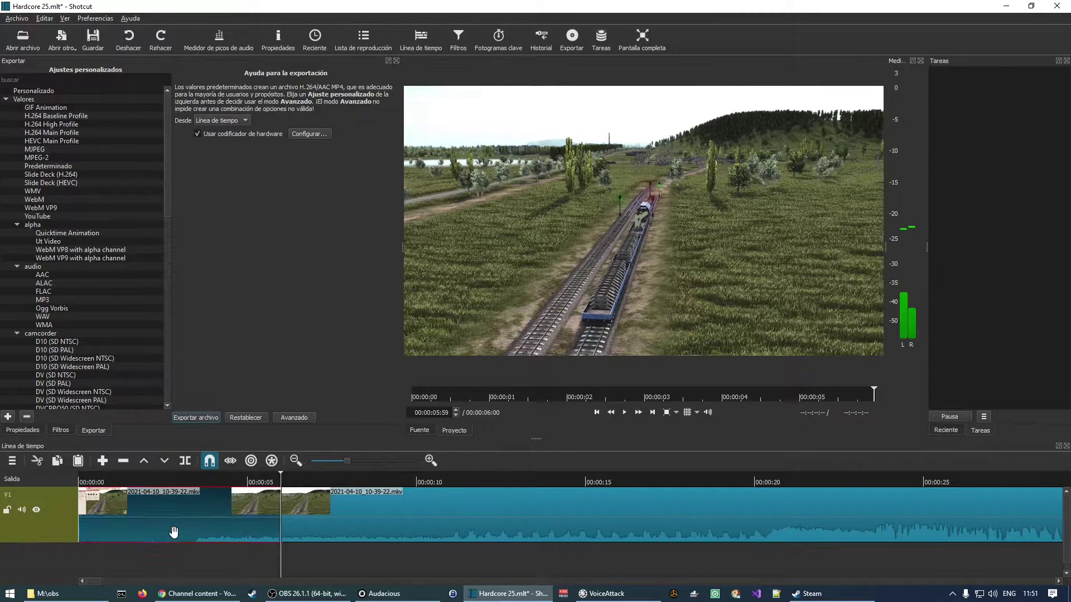
pyautogui.press('Delete')
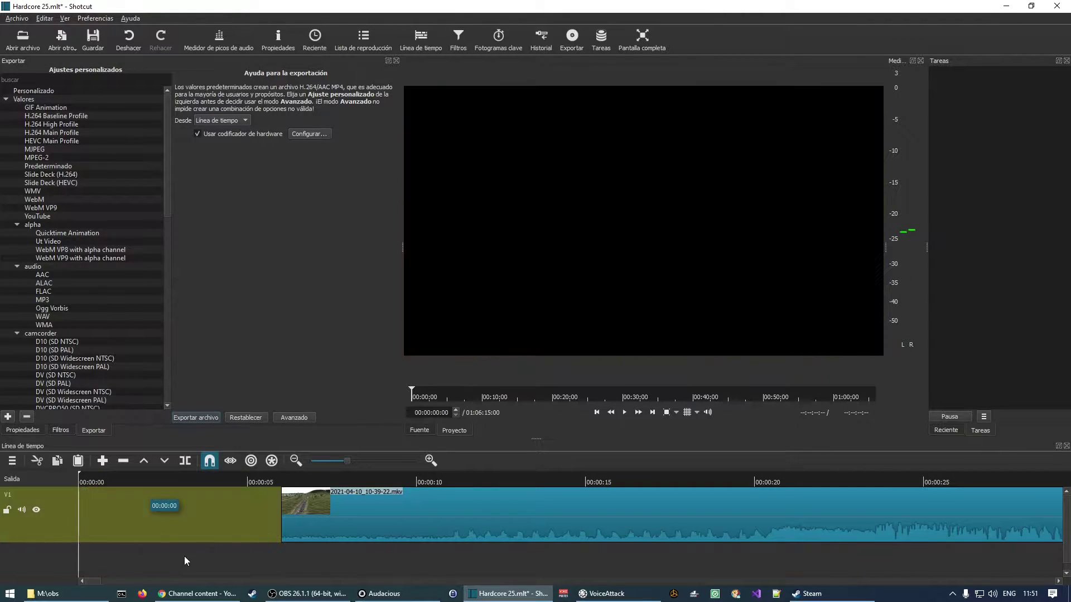
pyautogui.click(293, 516)
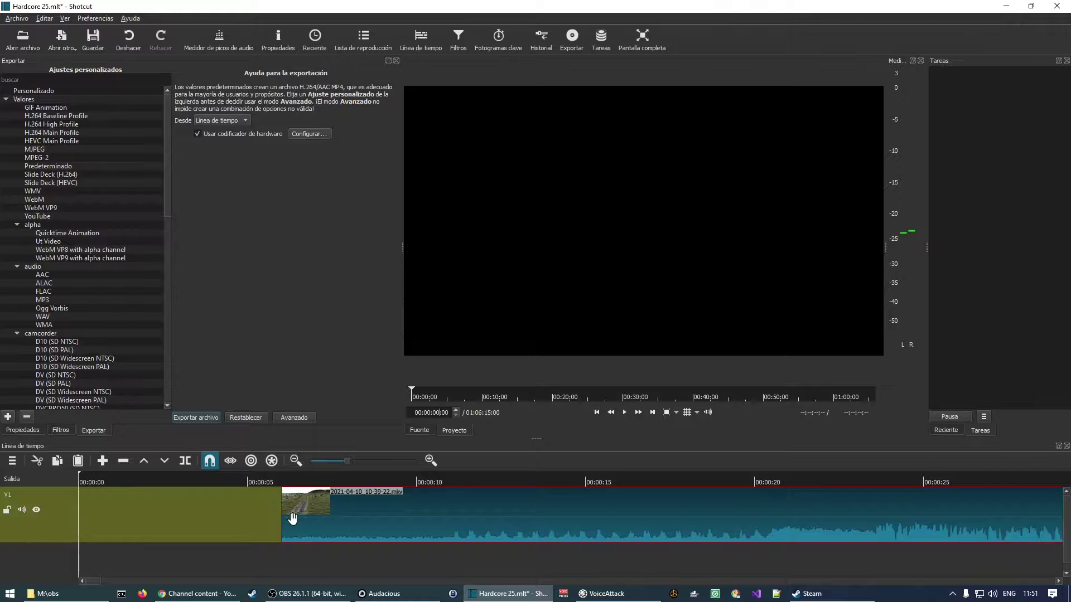
pyautogui.moveTo(293, 518); pyautogui.dragTo(143, 555)
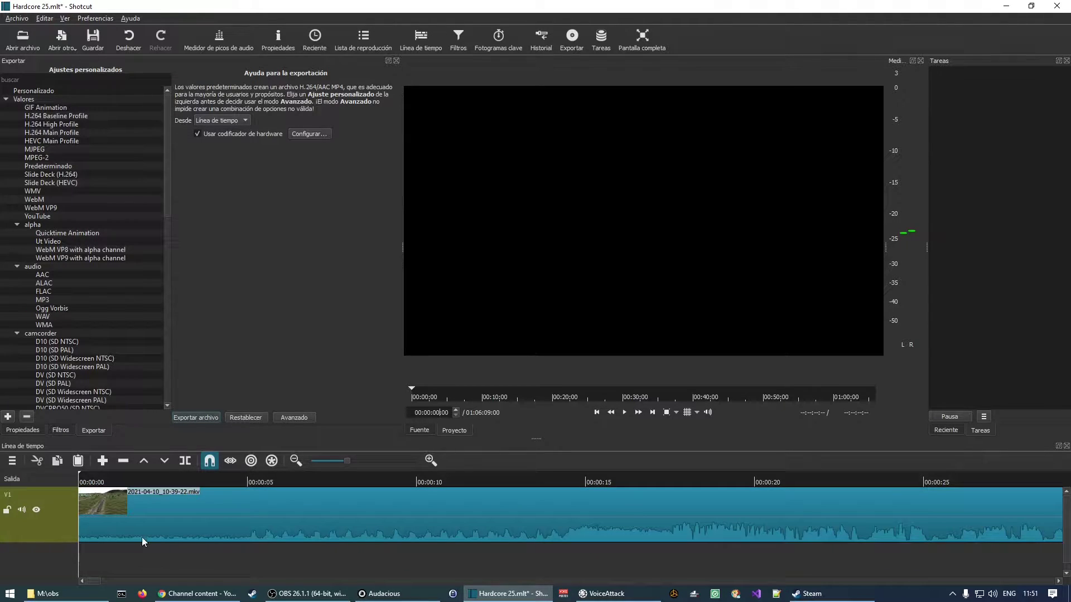
# Add the audio fade-in and video fade-in filters to the clip, and save the project
pyautogui.click(141, 528)
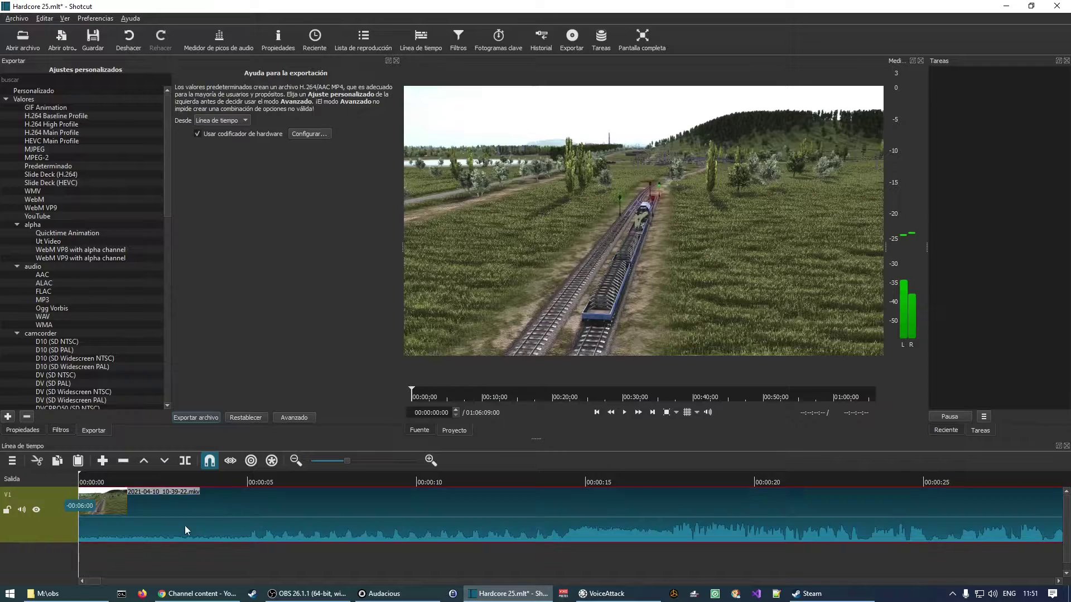
pyautogui.click(62, 431)
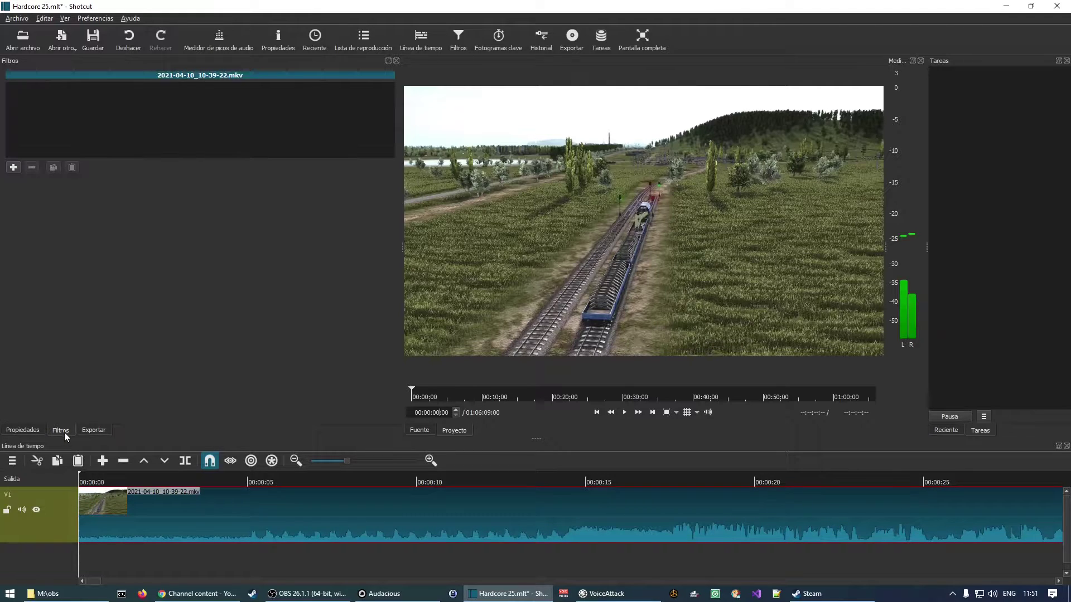
pyautogui.click(13, 167)
pyautogui.click(103, 121)
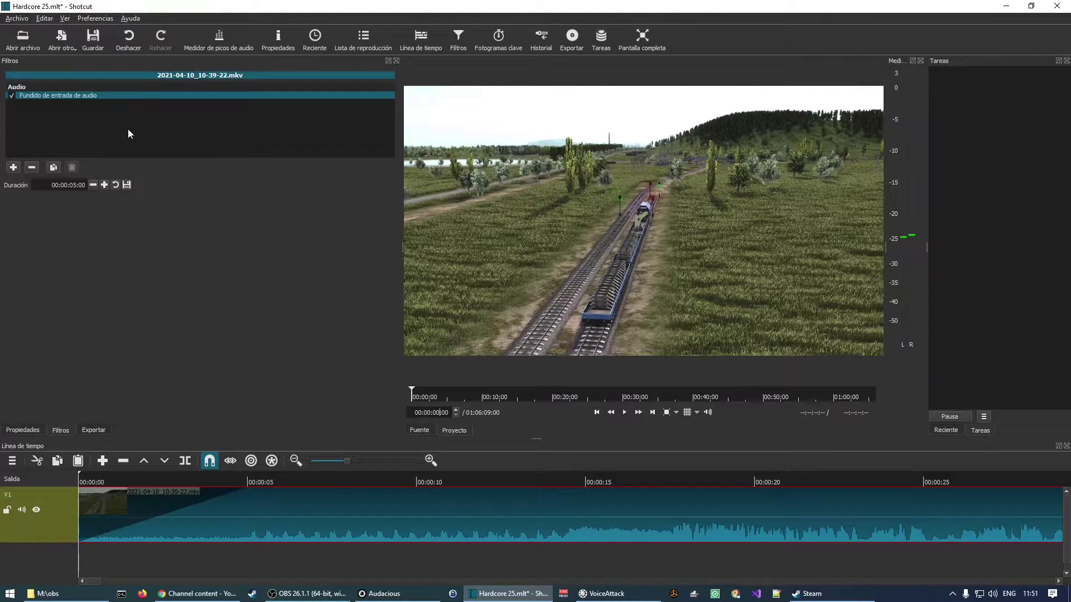
pyautogui.click(13, 168)
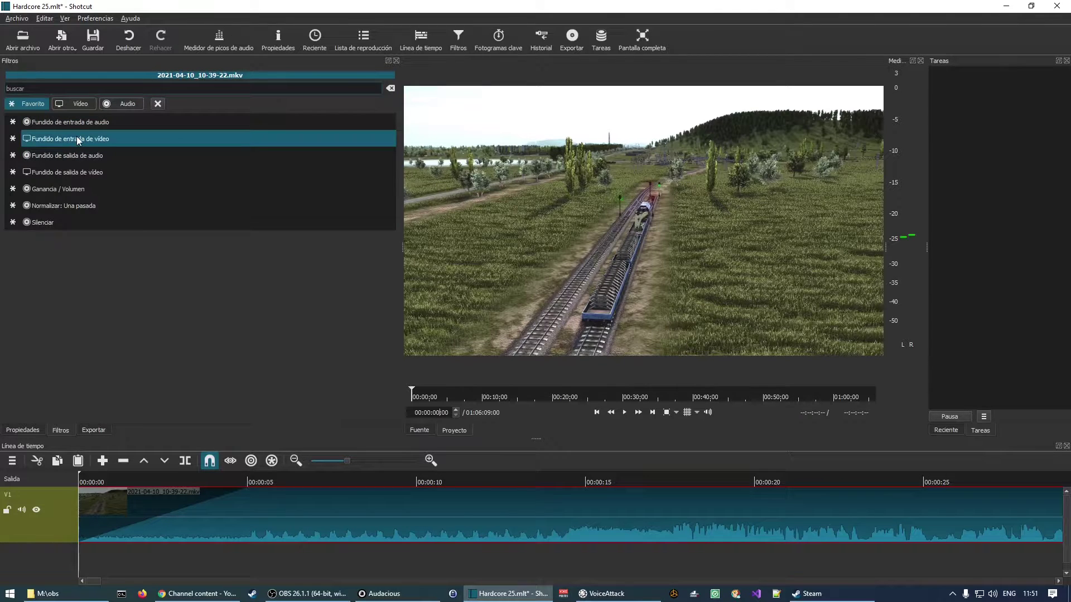
pyautogui.click(78, 140)
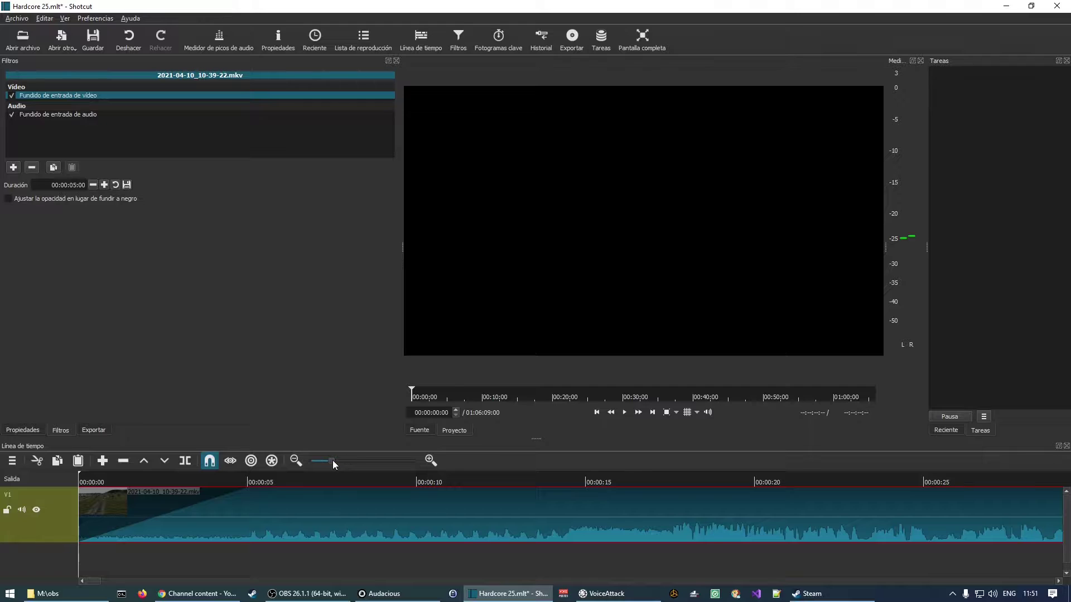
pyautogui.click(93, 37)
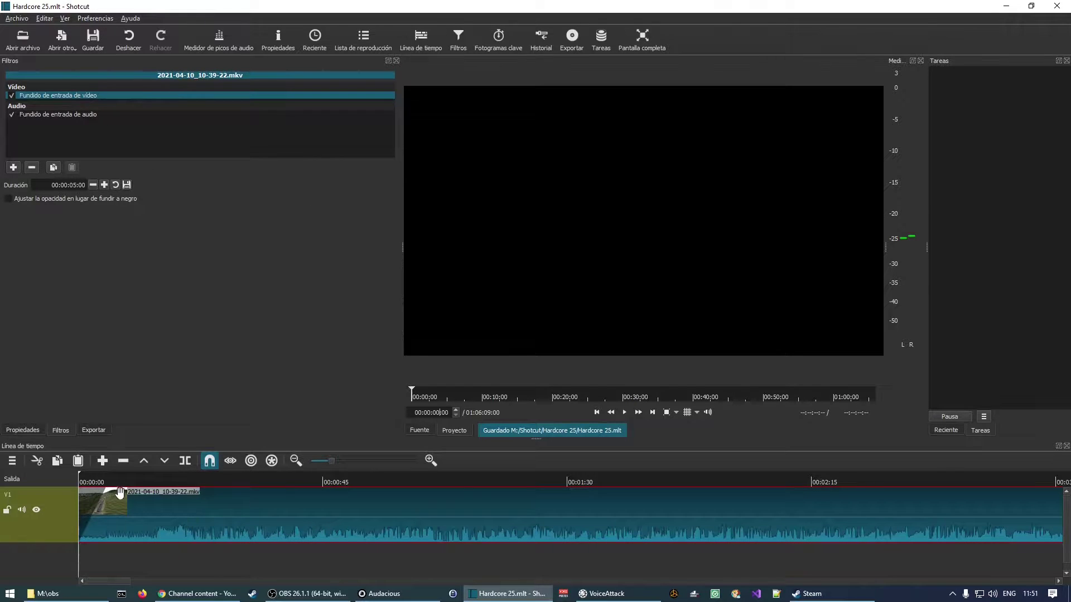
# Play back the opening fade-in and sample several points within the clip's first minute
pyautogui.moveTo(112, 490); pyautogui.dragTo(158, 485)
pyautogui.press('Home')
pyautogui.press('space')
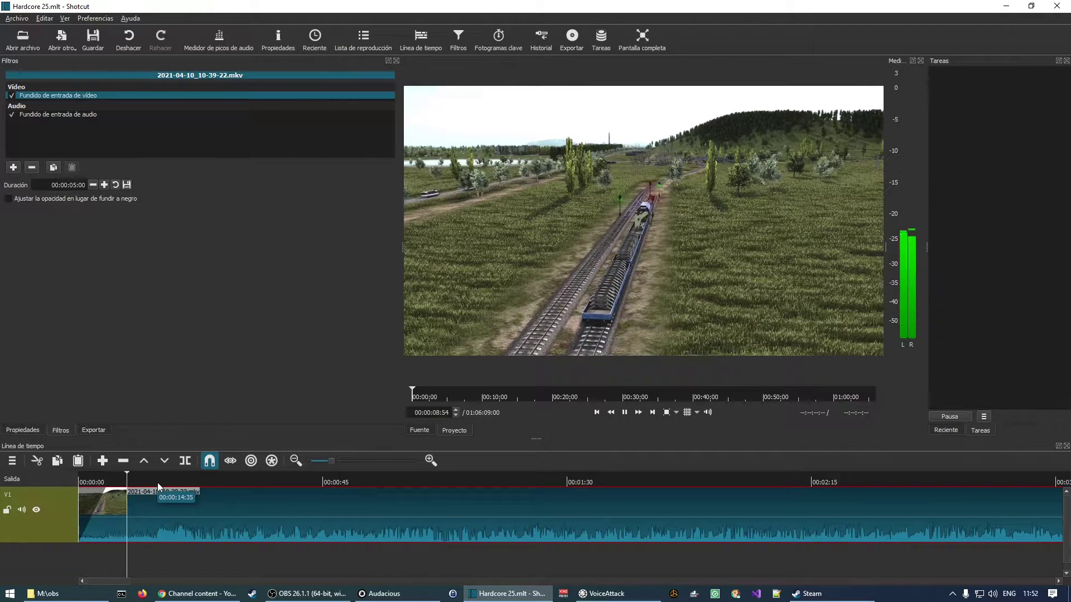
pyautogui.click(393, 480)
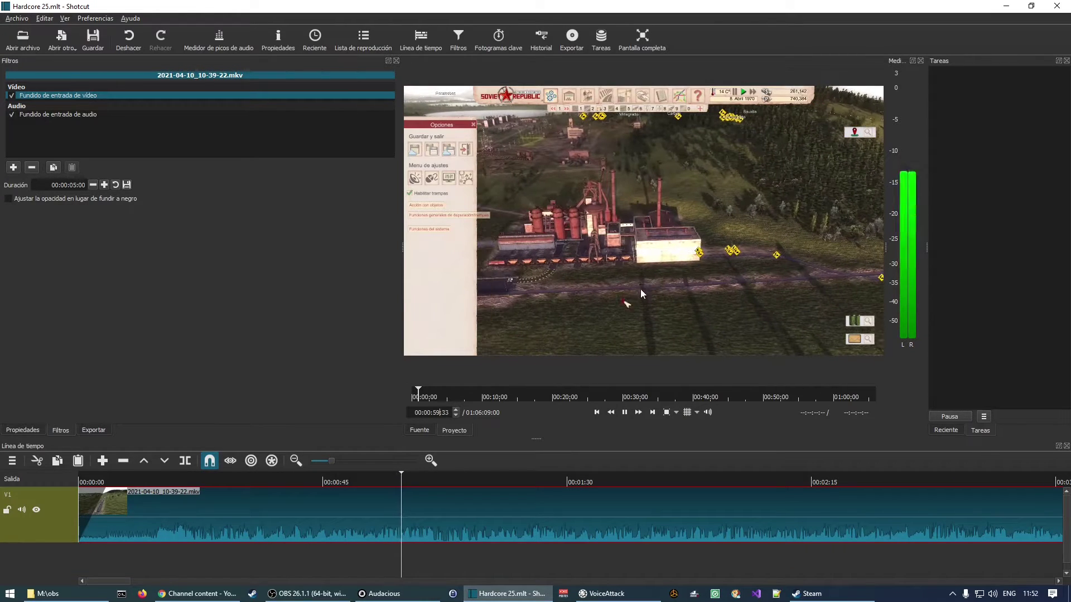
pyautogui.press('space')
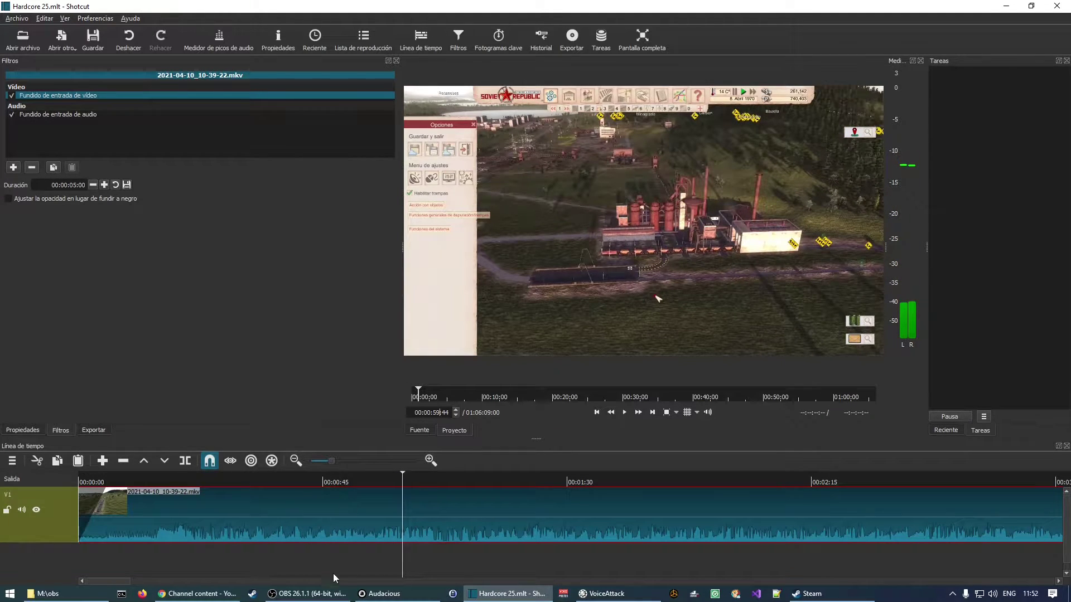
pyautogui.moveTo(126, 582); pyautogui.dragTo(56, 566)
pyautogui.click(597, 413)
pyautogui.press('space')
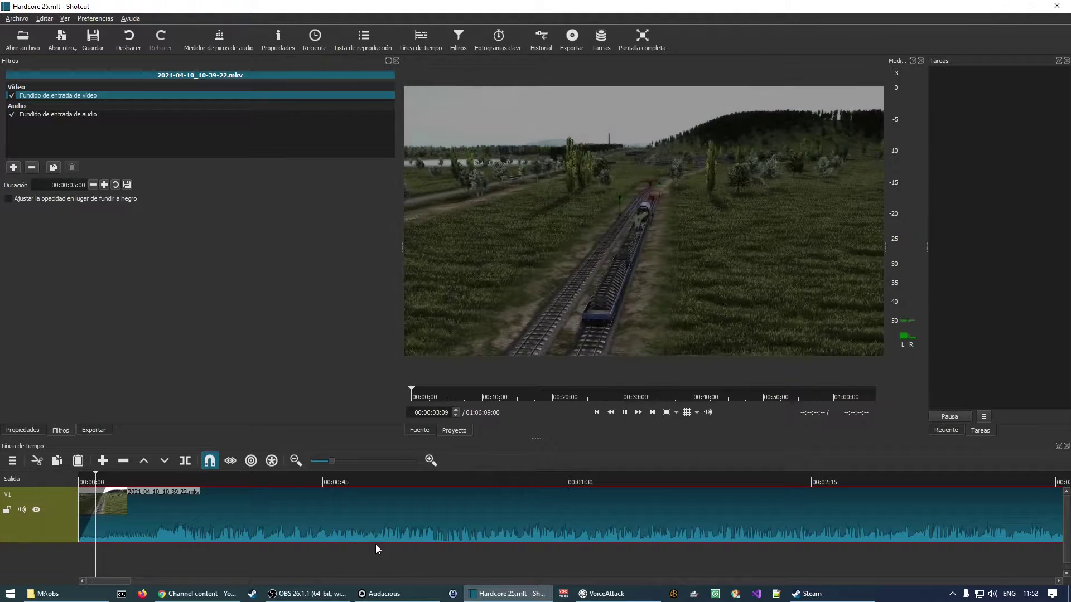
pyautogui.click(129, 481)
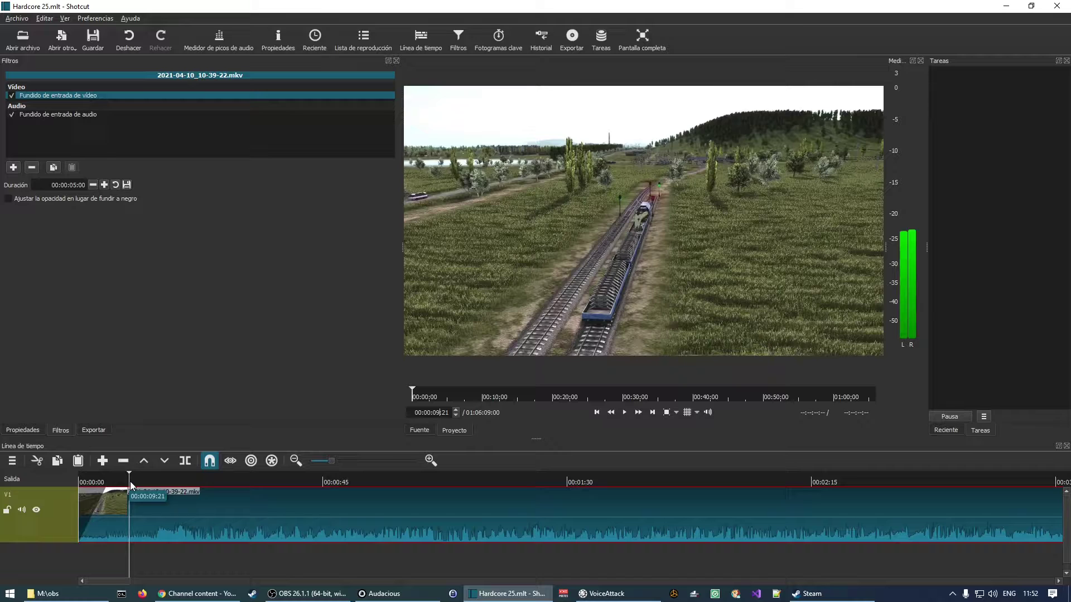
pyautogui.click(161, 481)
pyautogui.click(190, 477)
pyautogui.press('space')
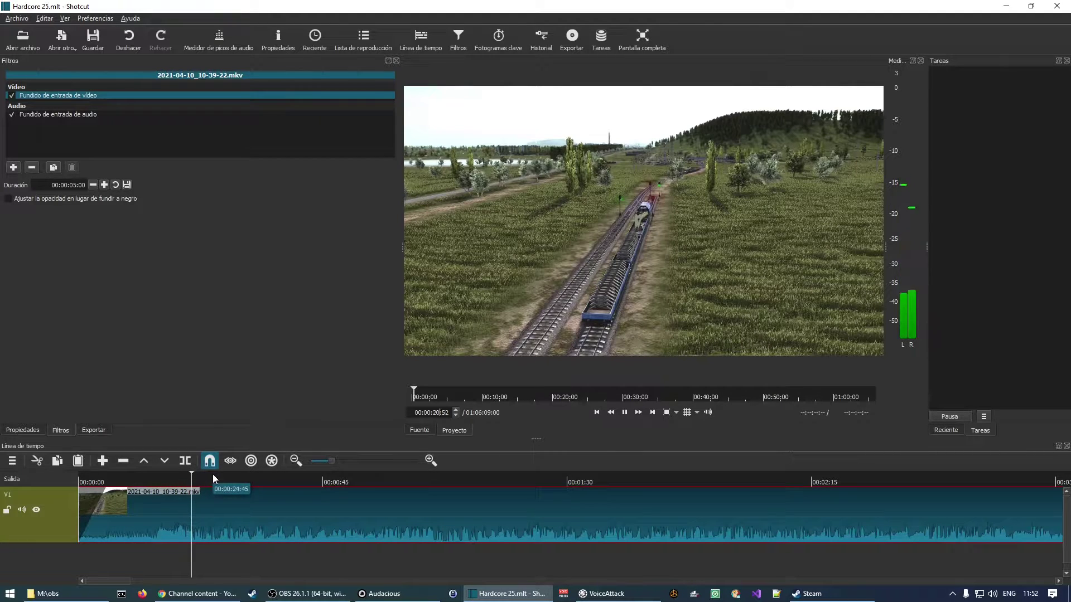
pyautogui.click(235, 476)
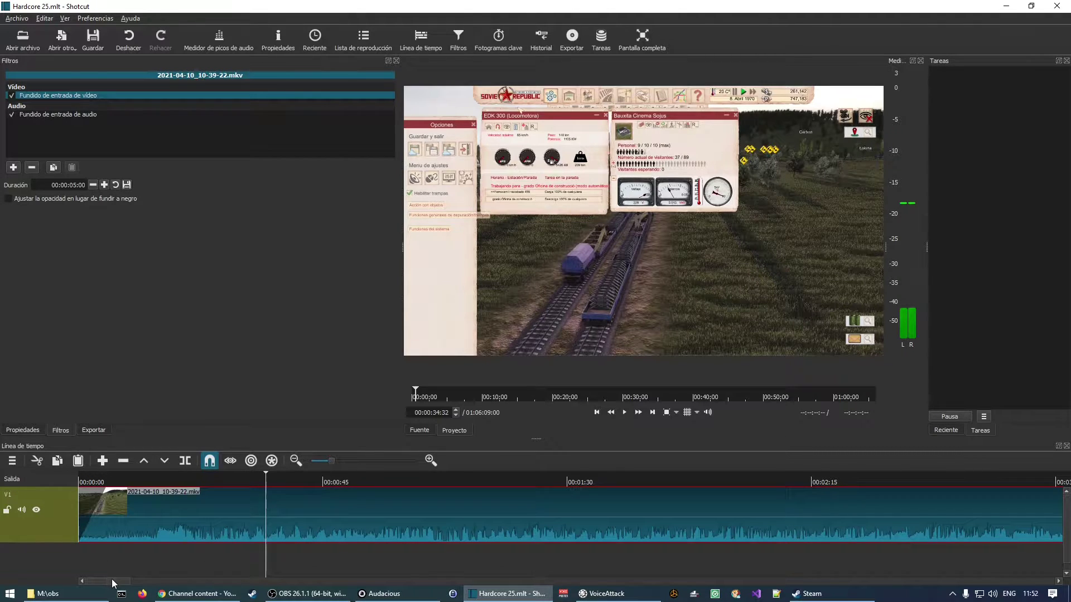
# Find where the commentary ends near the clip's end and split the clip at 00:57:58:56
pyautogui.moveTo(112, 579)
pyautogui.mouseDown()
pyautogui.moveTo(621, 565)
pyautogui.moveTo(932, 580)
pyautogui.moveTo(106, 580)
pyautogui.mouseUp()
pyautogui.moveTo(103, 582); pyautogui.dragTo(943, 571)
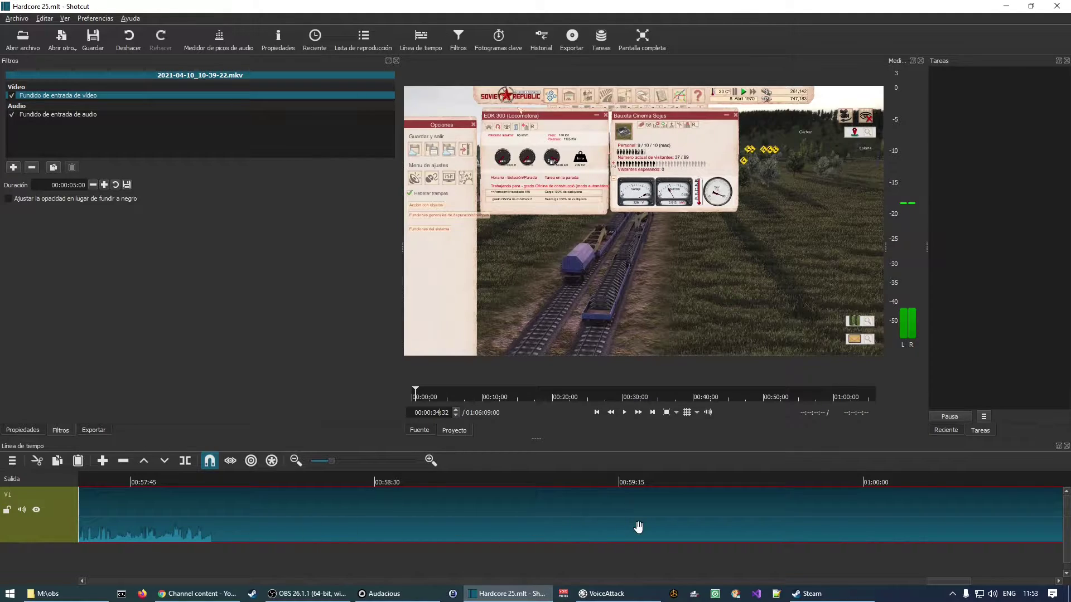
pyautogui.moveTo(938, 582); pyautogui.dragTo(957, 595)
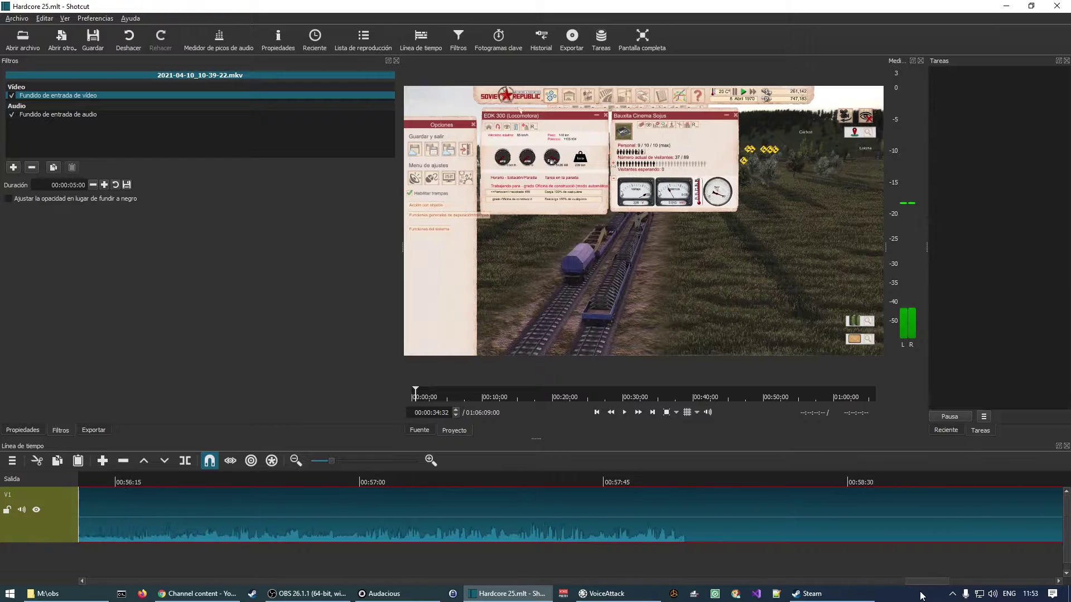
pyautogui.scroll(5, 553, 527)
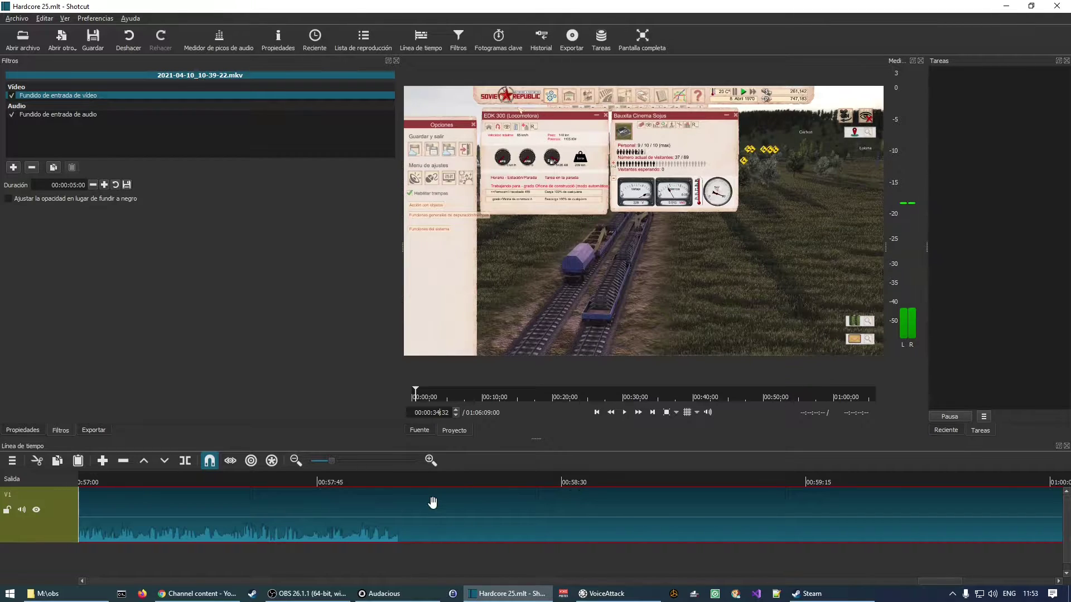
pyautogui.click(380, 483)
pyautogui.press('space')
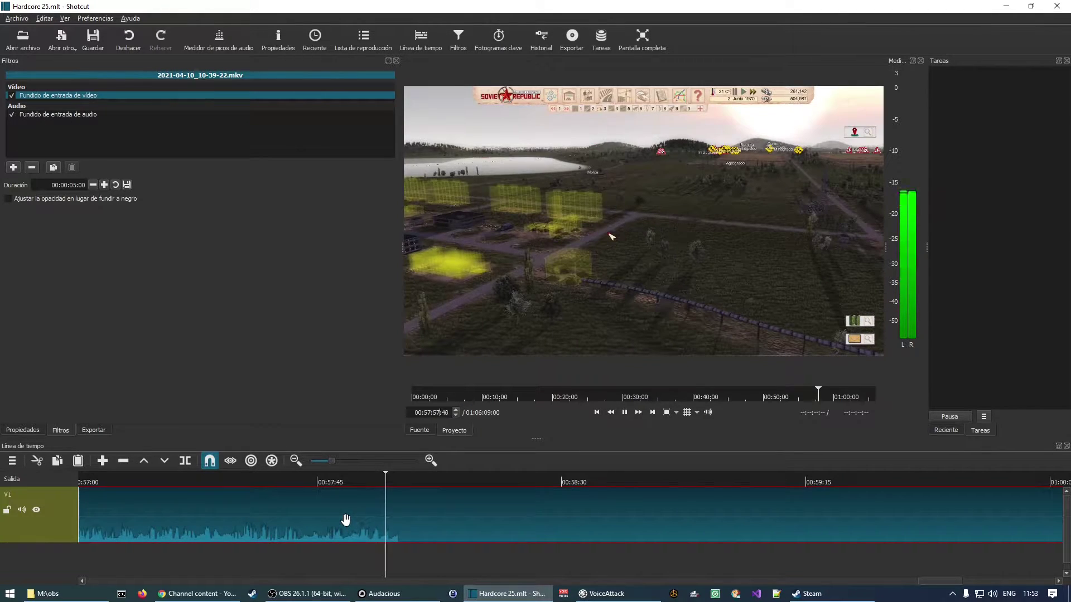
pyautogui.press('space')
pyautogui.click(379, 483)
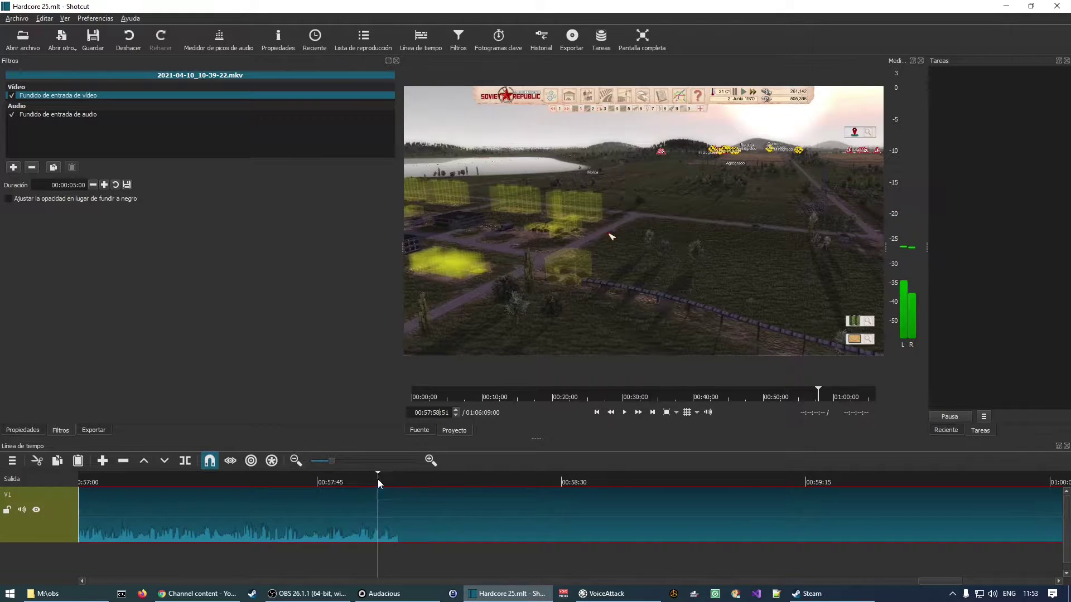
pyautogui.press('space')
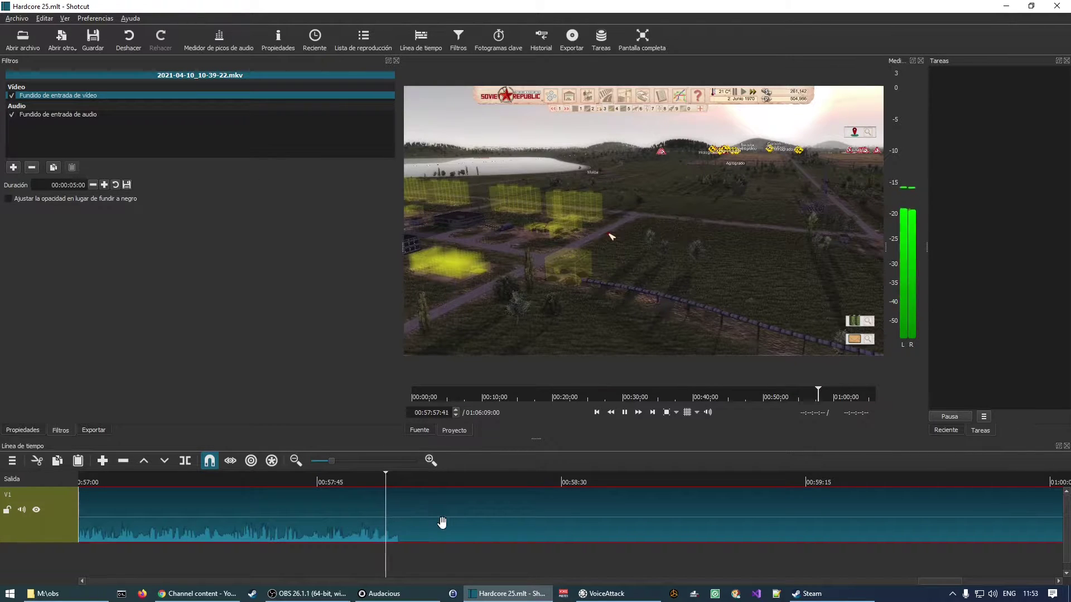
pyautogui.press('space')
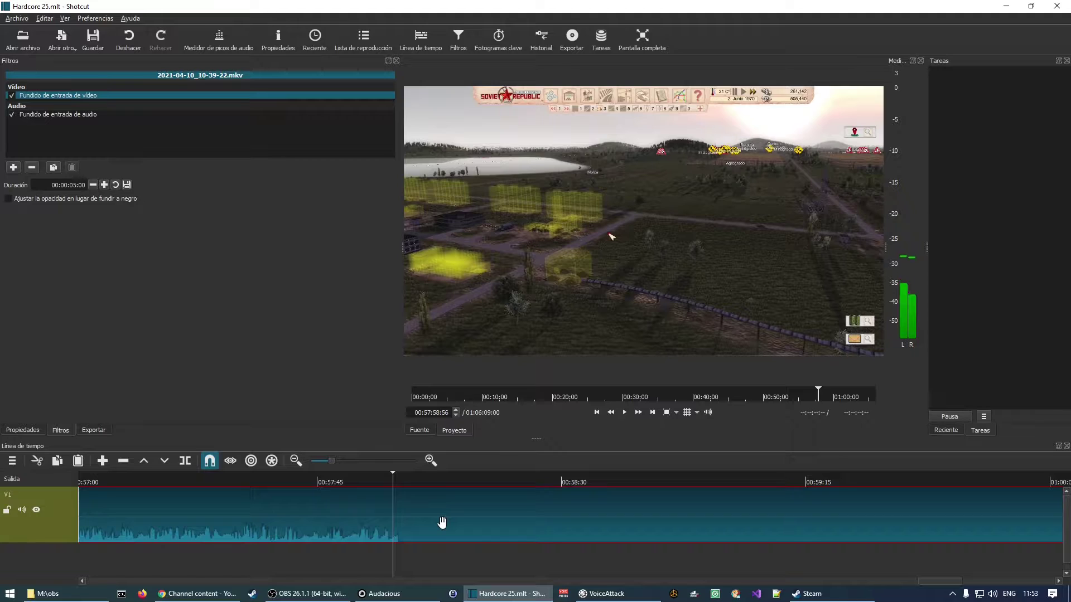
pyautogui.press('s')
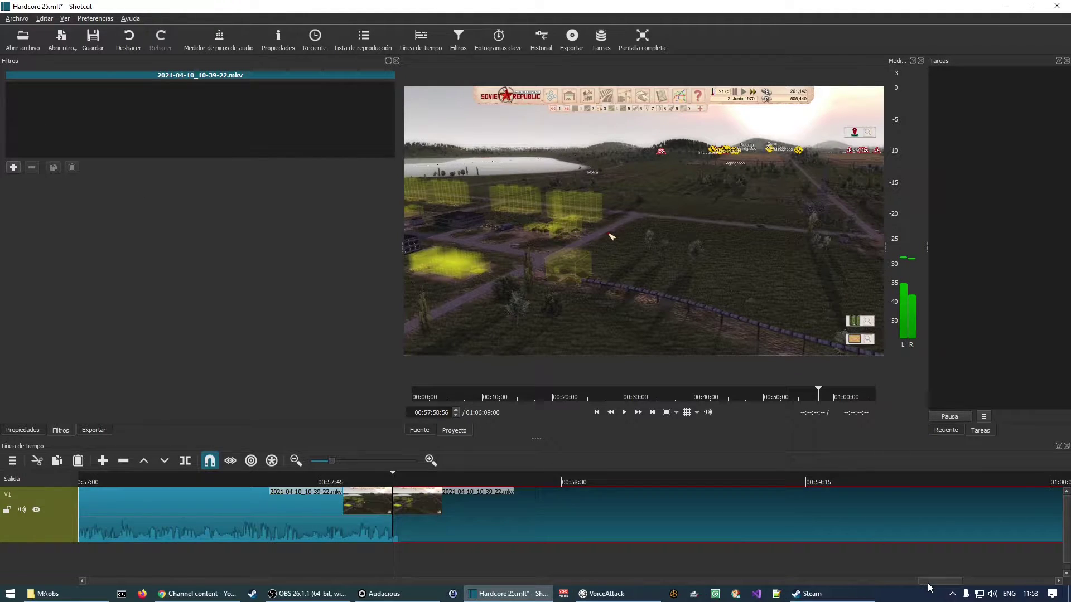
# Play back where the audio resumes after the silent stretch and split the clip at 01:04:50:09
pyautogui.moveTo(929, 582); pyautogui.dragTo(1010, 572)
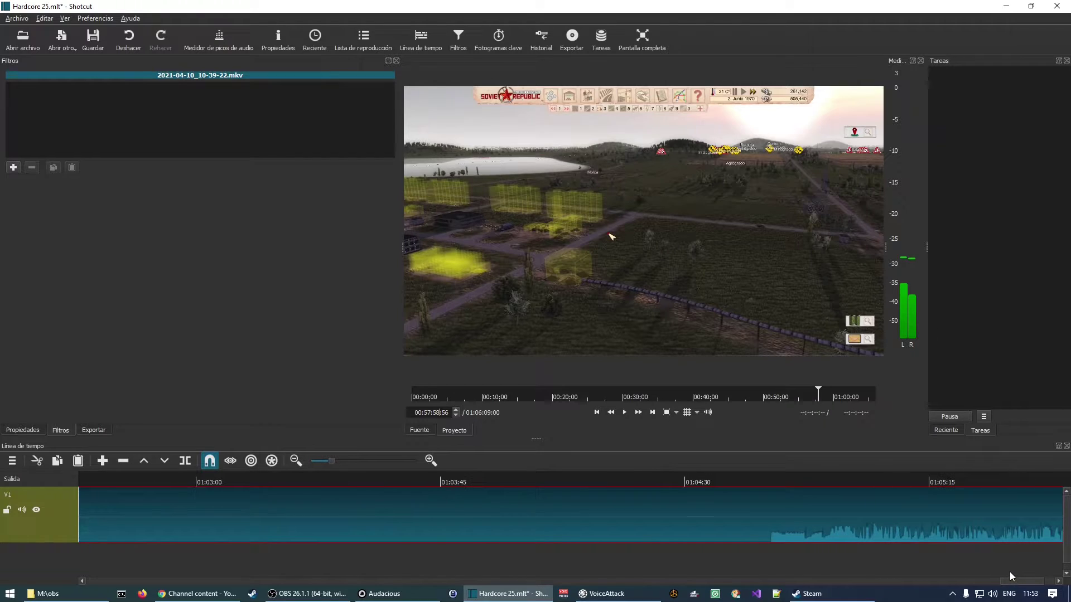
pyautogui.click(769, 481)
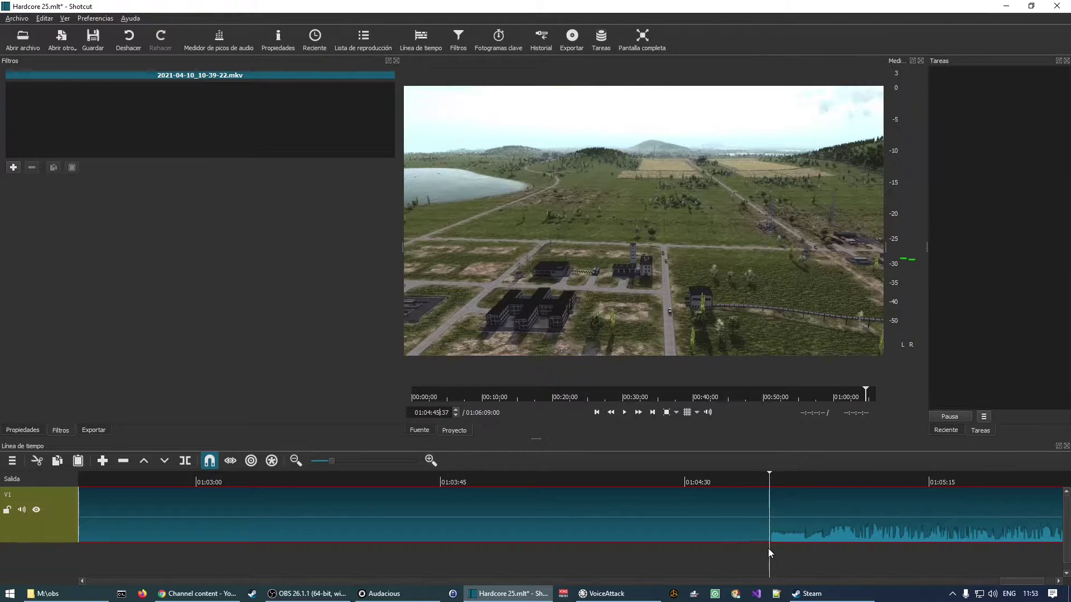
pyautogui.press('space')
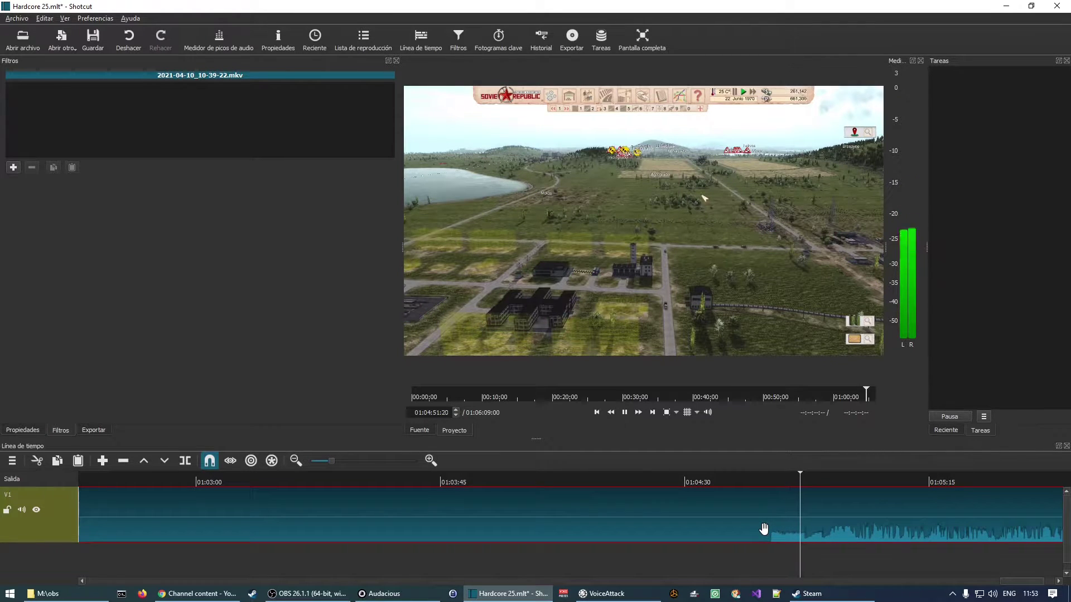
pyautogui.press('space')
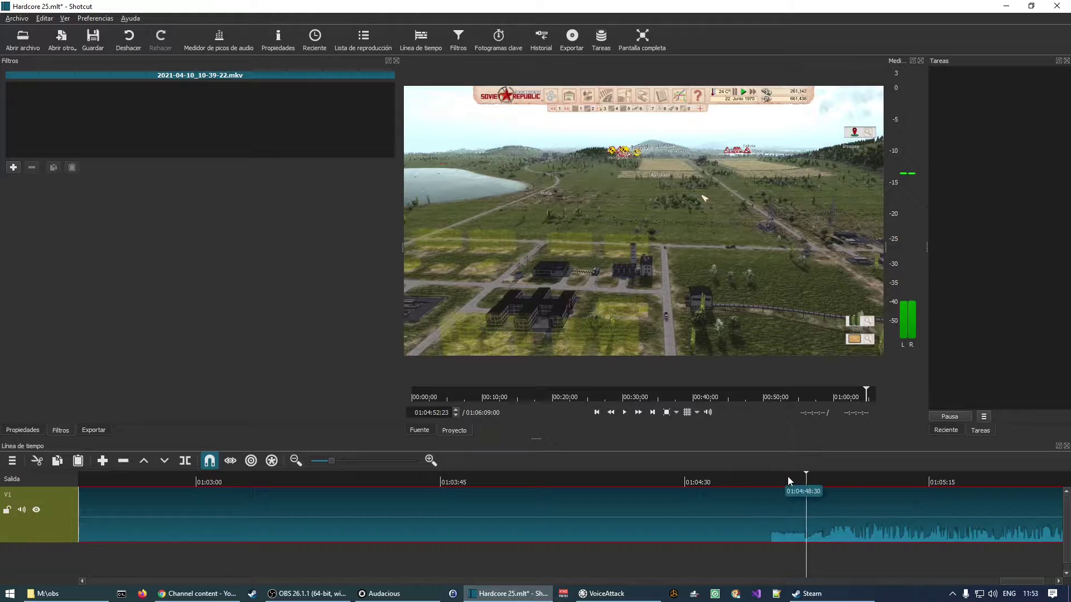
pyautogui.click(795, 481)
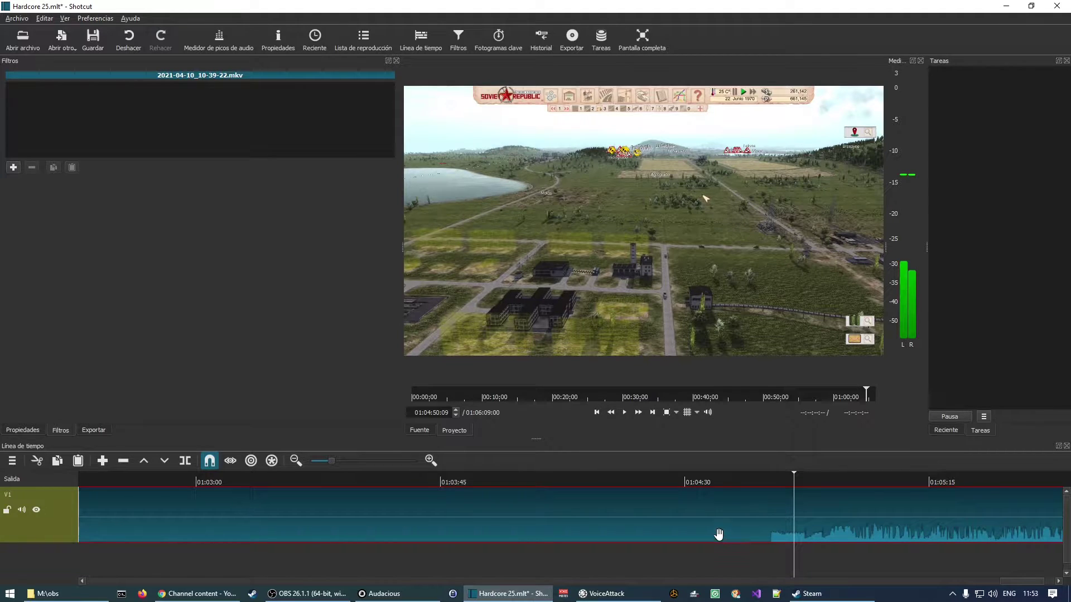
pyautogui.press('s')
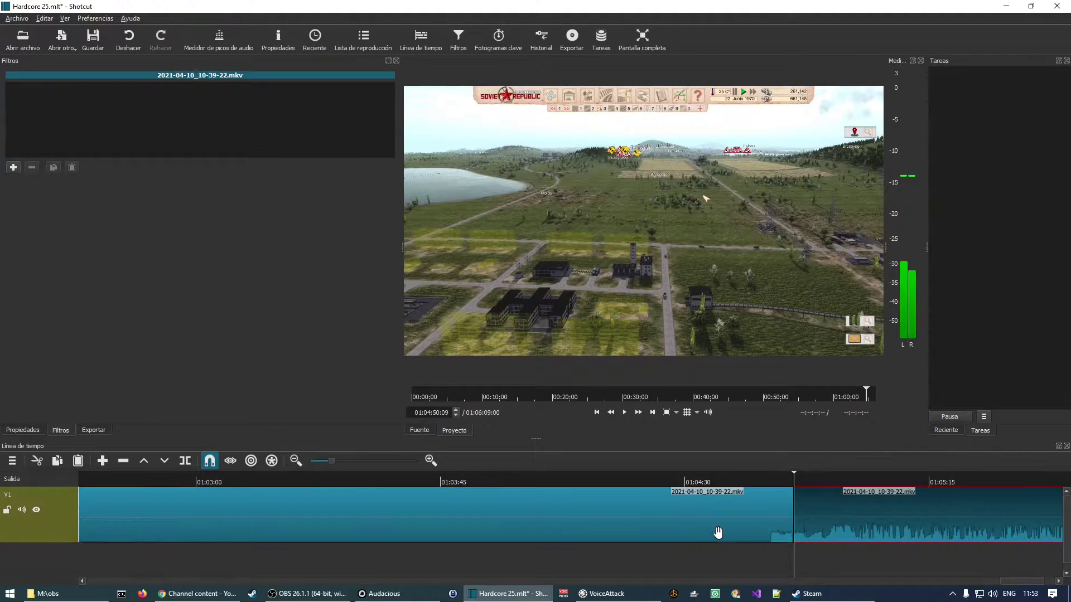
# Select the silent segment between the two cuts, check its start and end, and set its speed to 2x
pyautogui.click(361, 506)
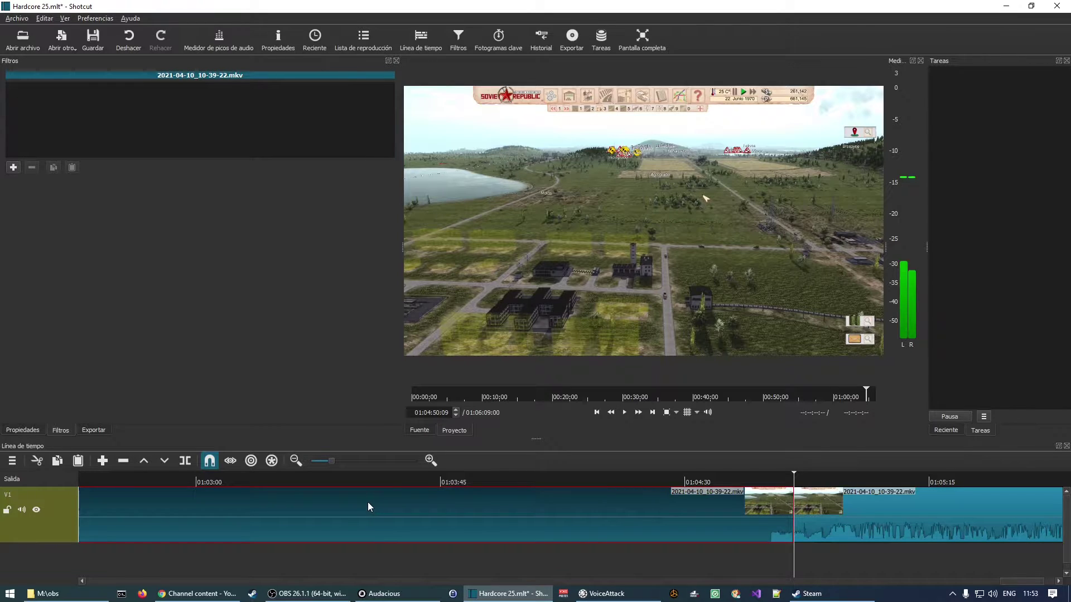
pyautogui.click(597, 413)
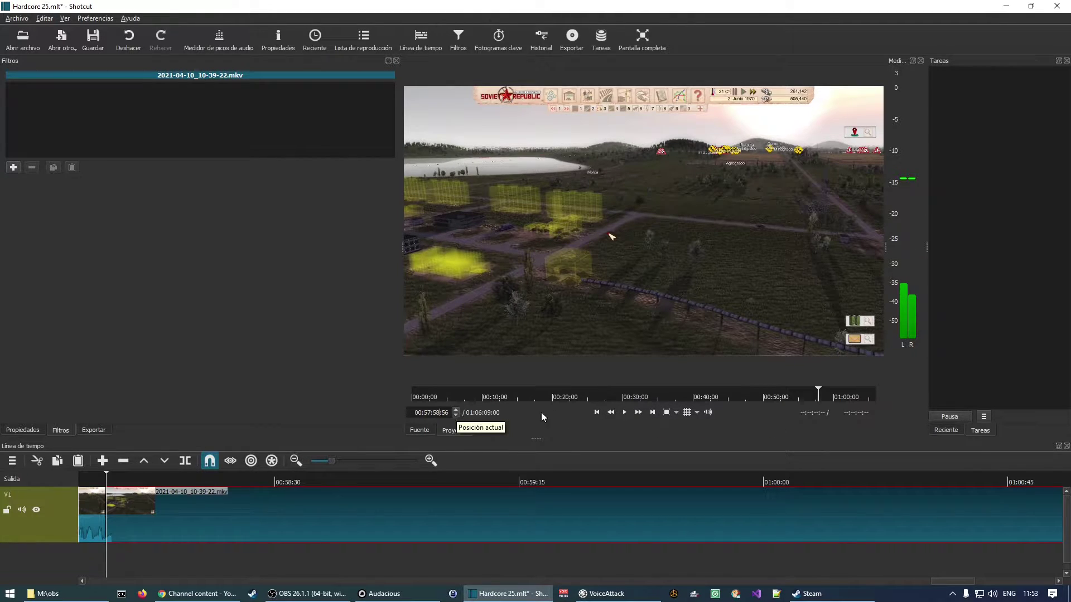
pyautogui.click(653, 412)
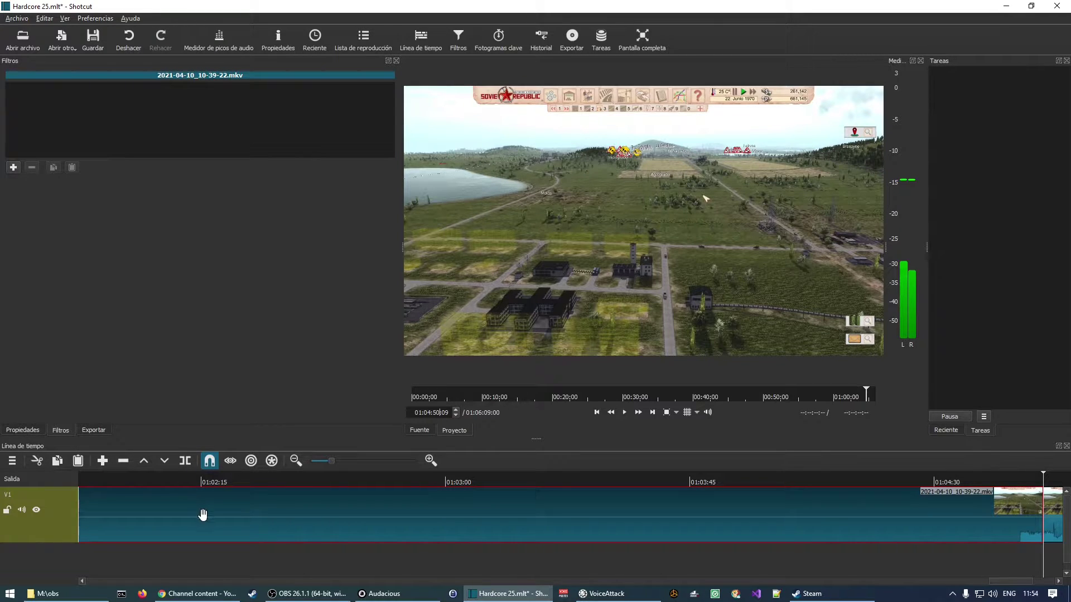
pyautogui.click(23, 430)
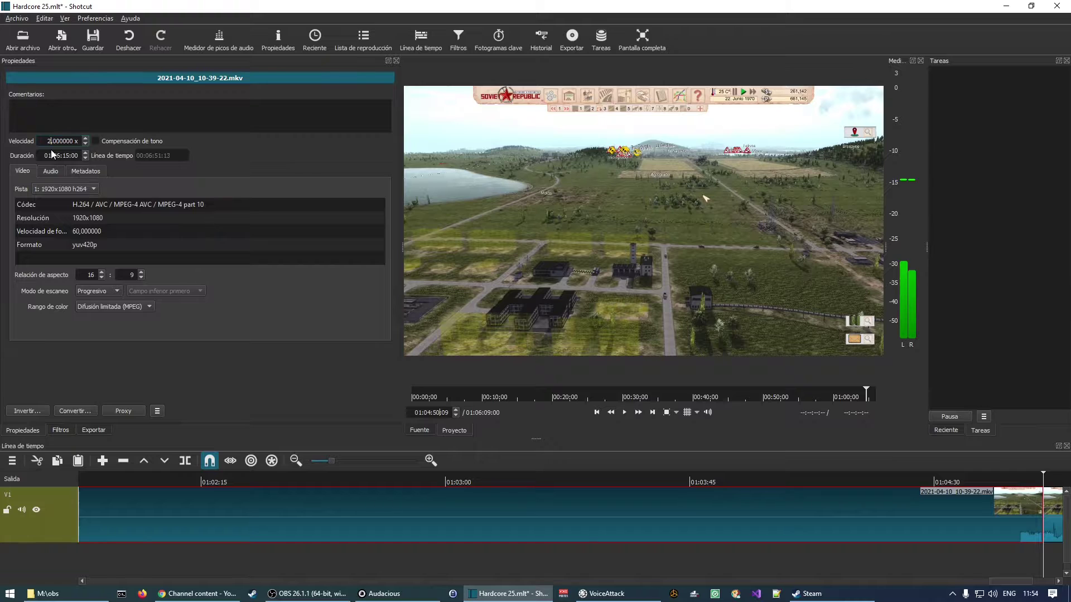
pyautogui.press('Return')
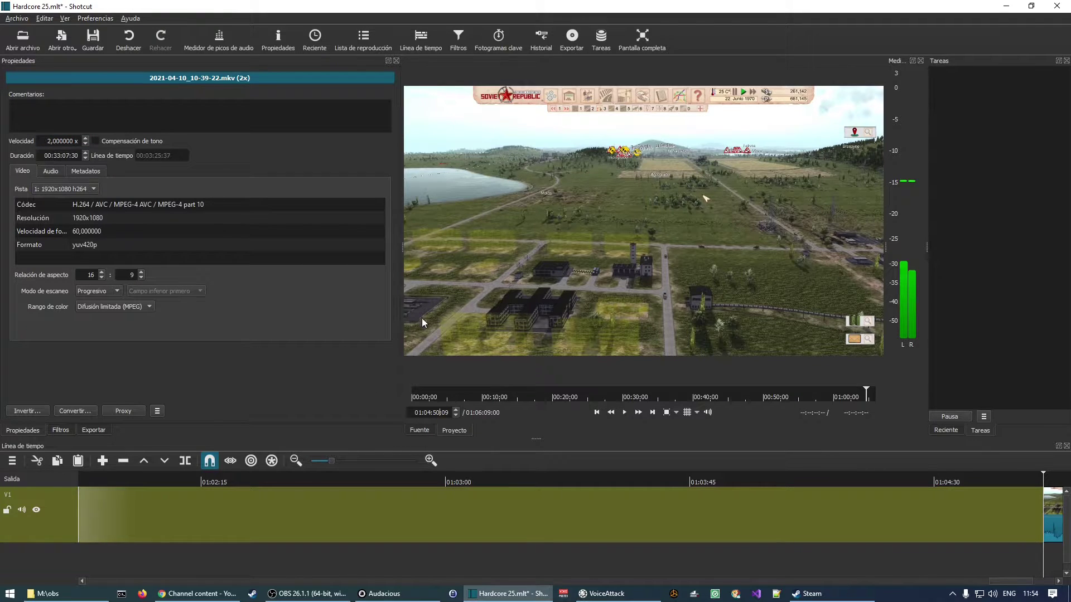
# Set the silent segment's speed to 4x and move the closing clip against its end to close the gap
pyautogui.click(323, 461)
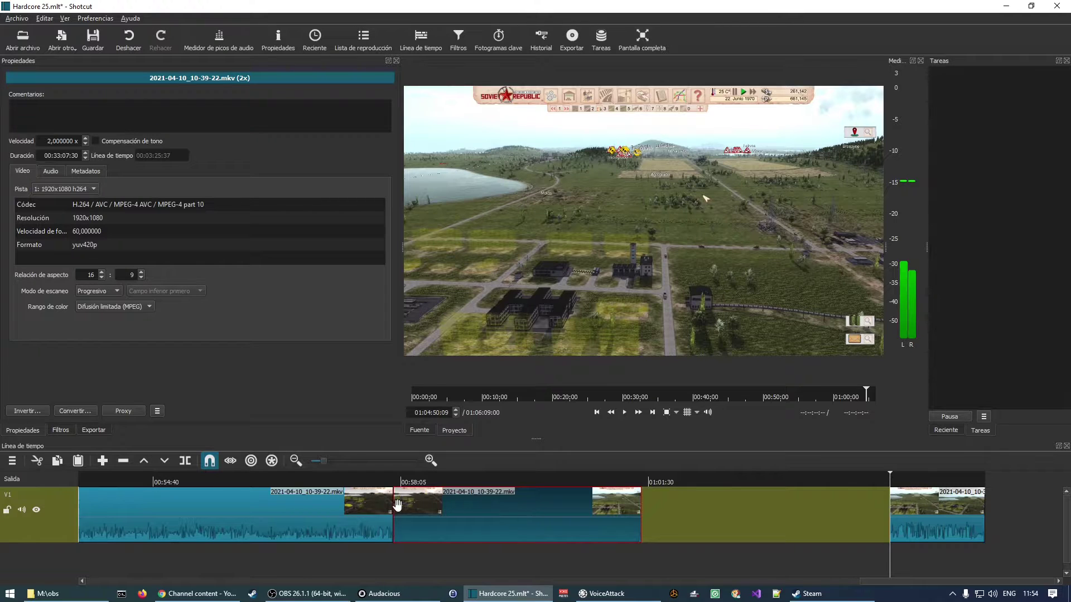
pyautogui.click(597, 412)
pyautogui.click(597, 412)
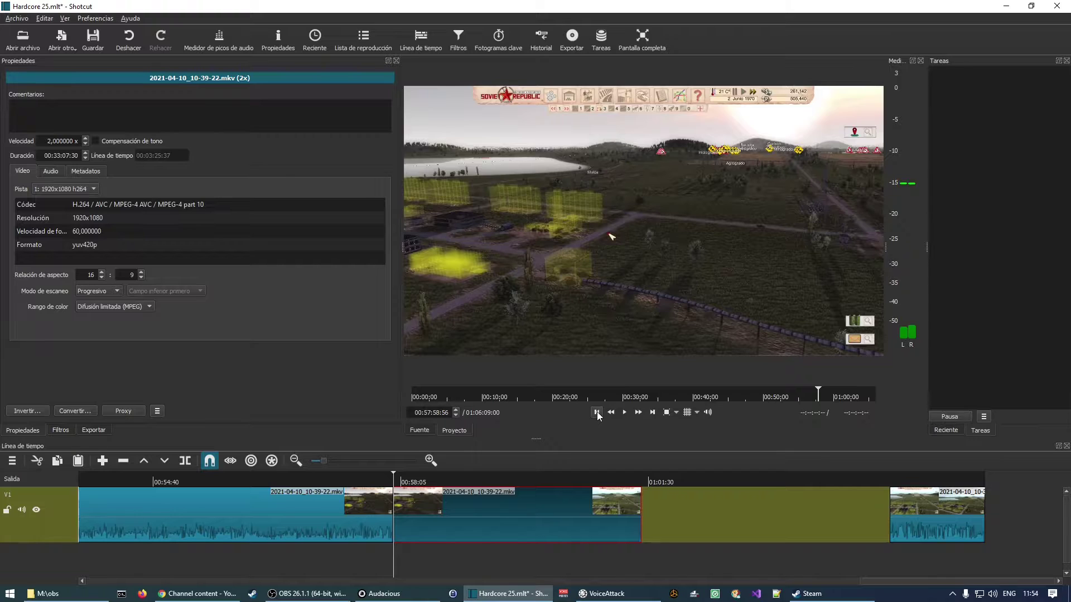
pyautogui.click(652, 412)
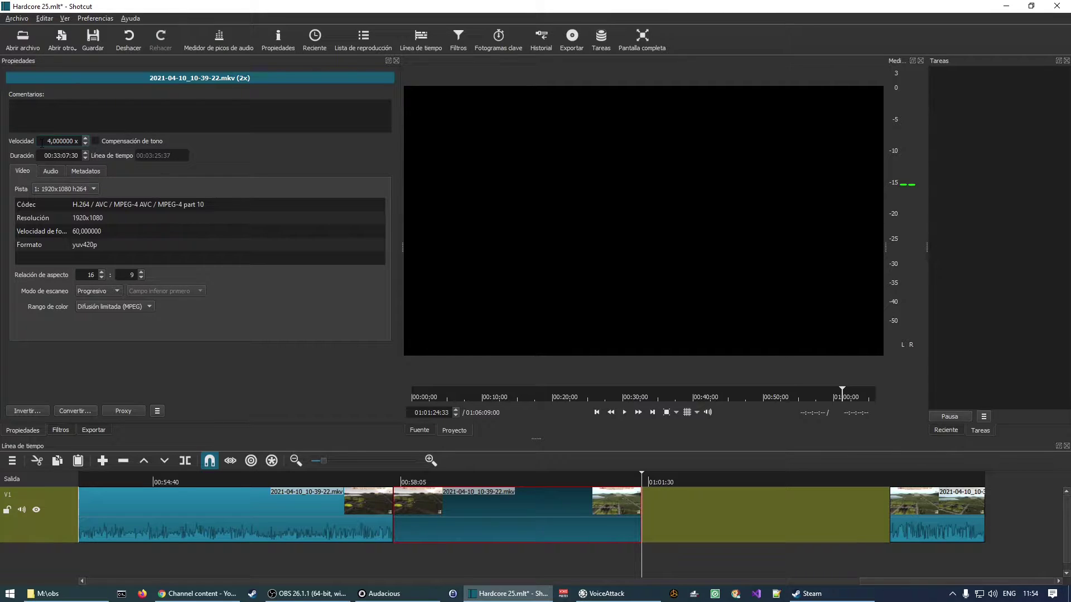
pyautogui.press('Return')
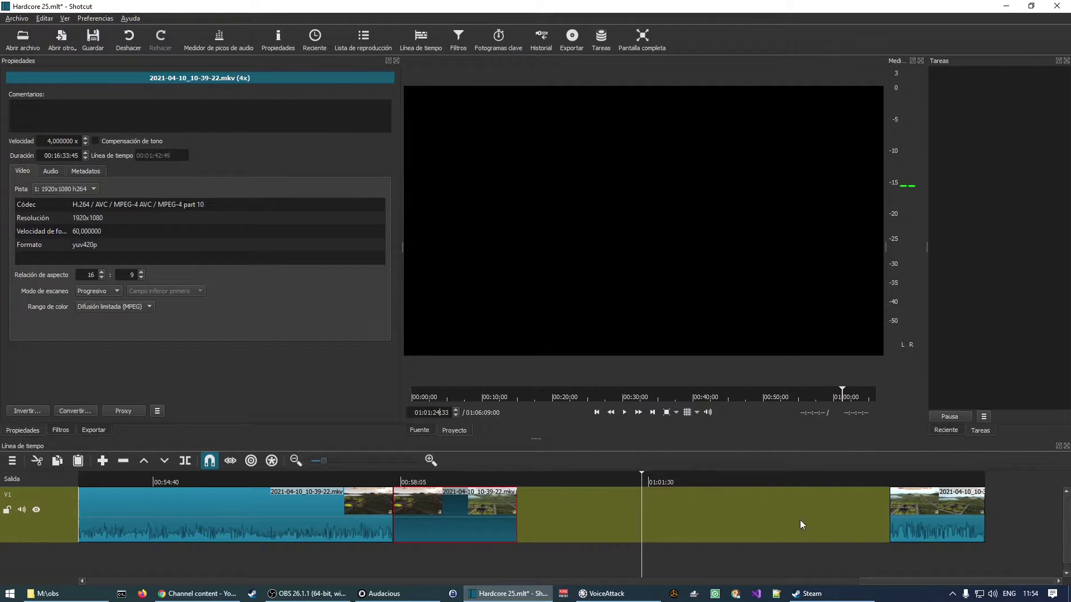
pyautogui.click(922, 521)
pyautogui.moveTo(905, 519); pyautogui.dragTo(531, 524)
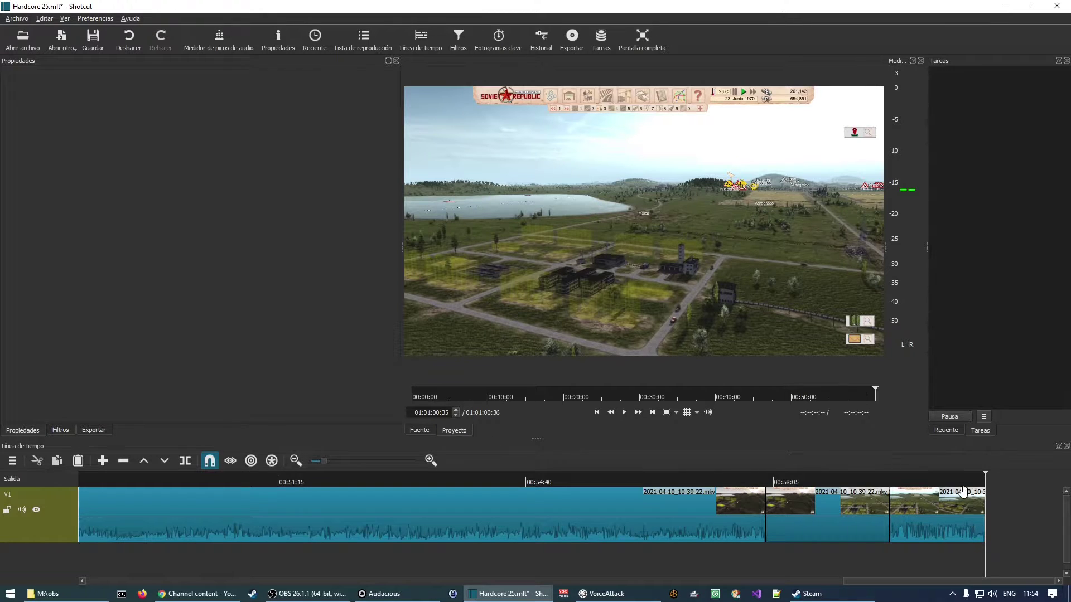
# Select the closing clip and play back its last seconds to find a suitable end point
pyautogui.click(972, 510)
pyautogui.click(976, 481)
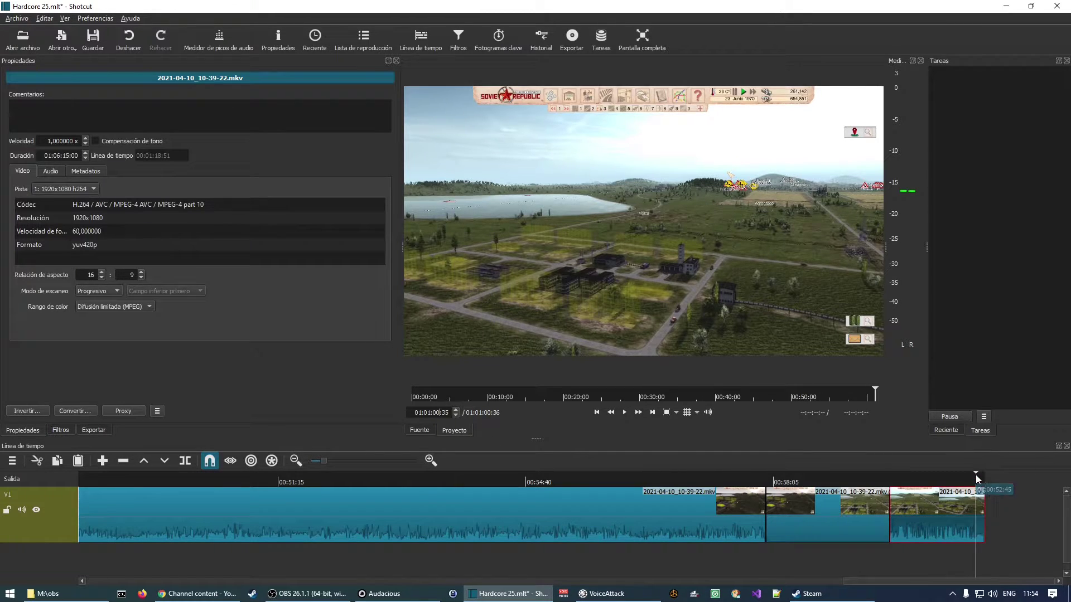
pyautogui.press('space')
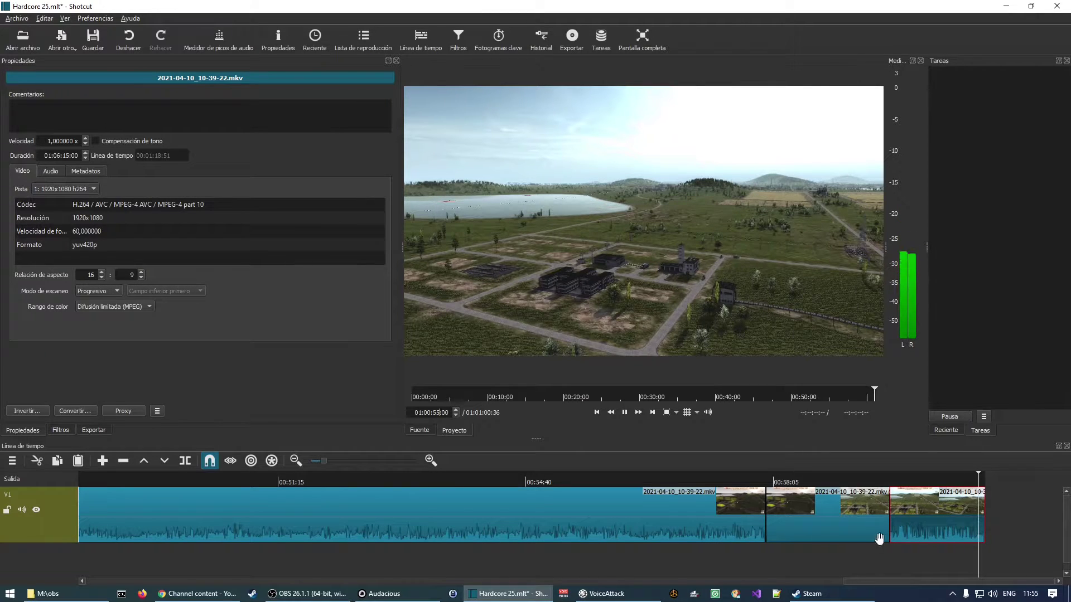
pyautogui.press('space')
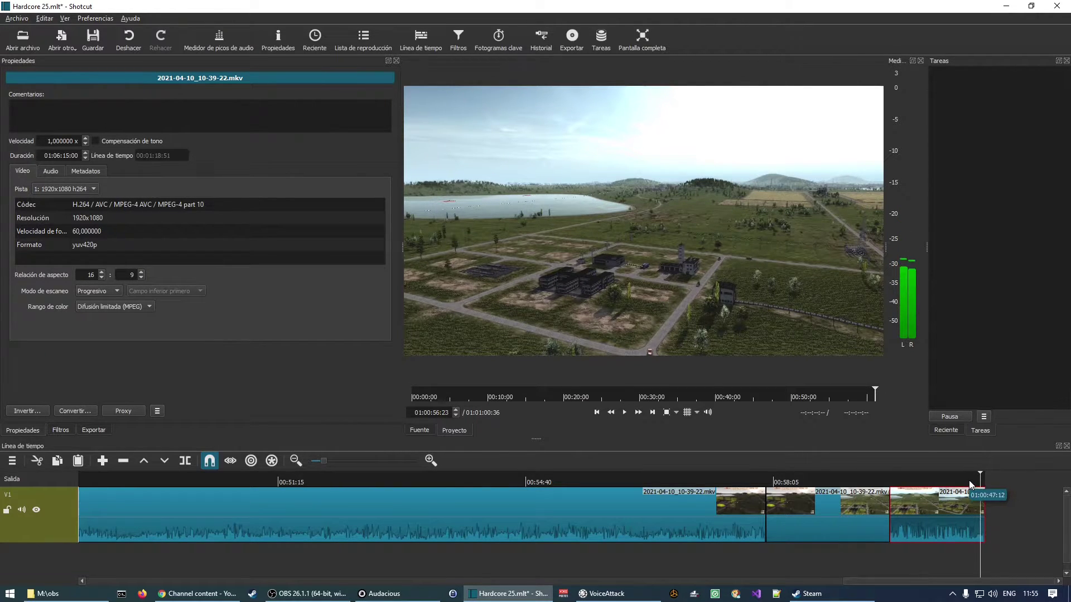
pyautogui.click(969, 481)
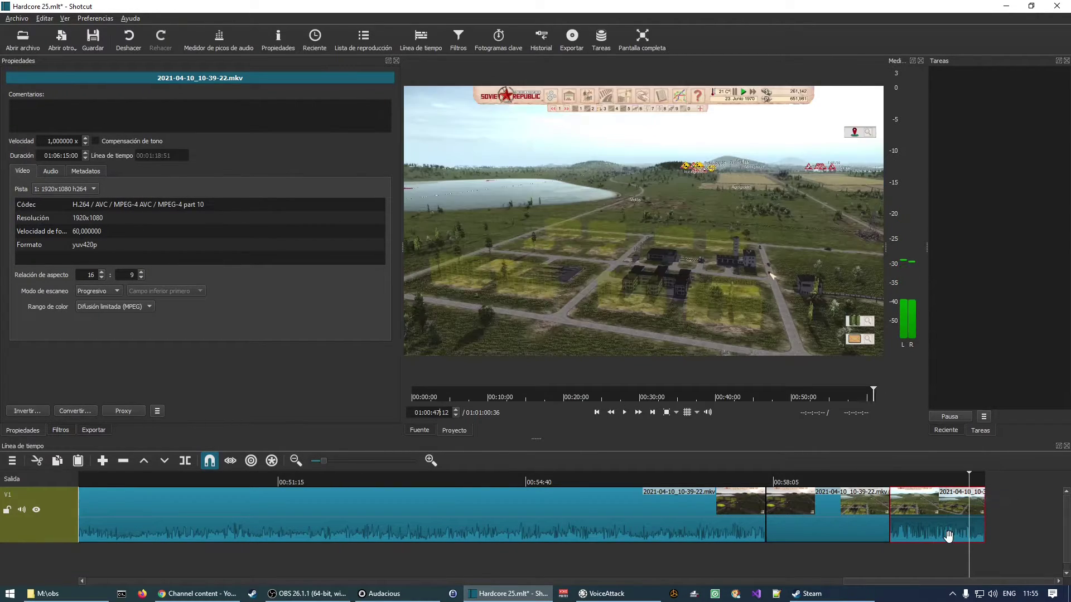
pyautogui.click(430, 460)
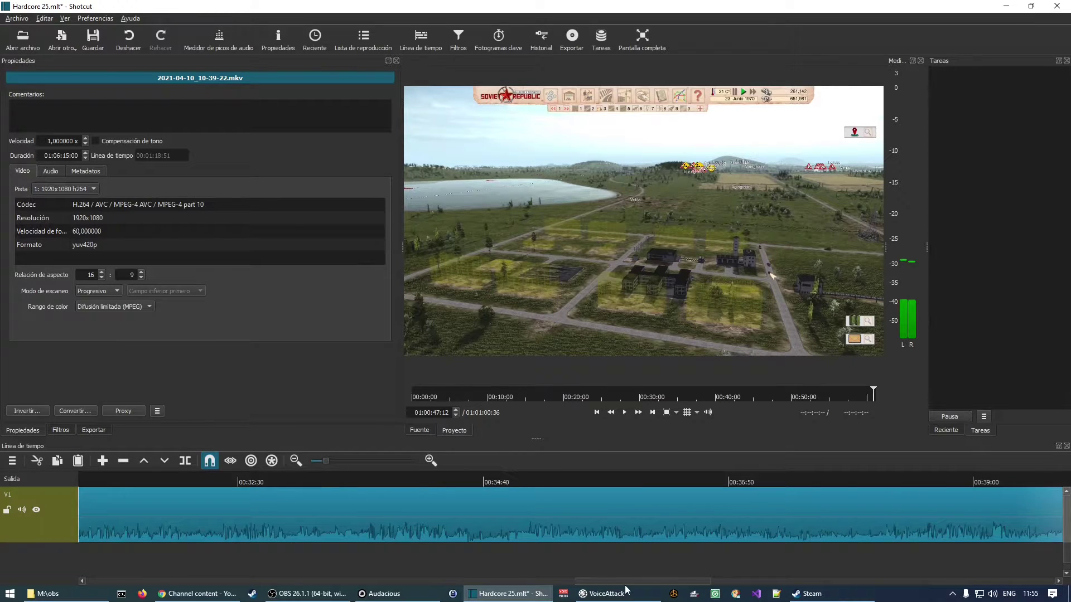
pyautogui.moveTo(644, 581); pyautogui.dragTo(993, 570)
pyautogui.press('space')
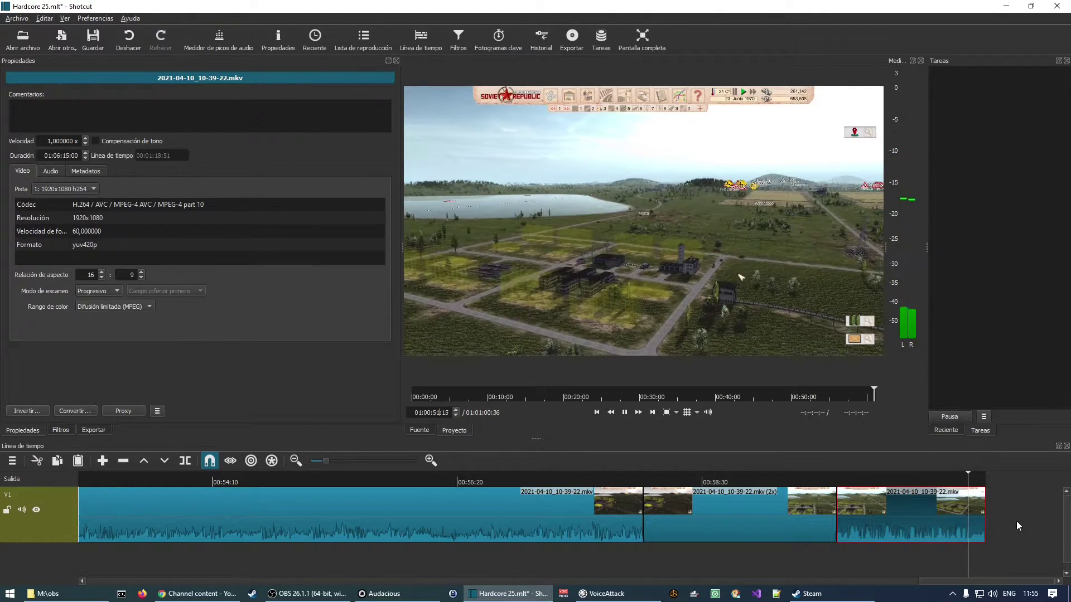
pyautogui.press('space')
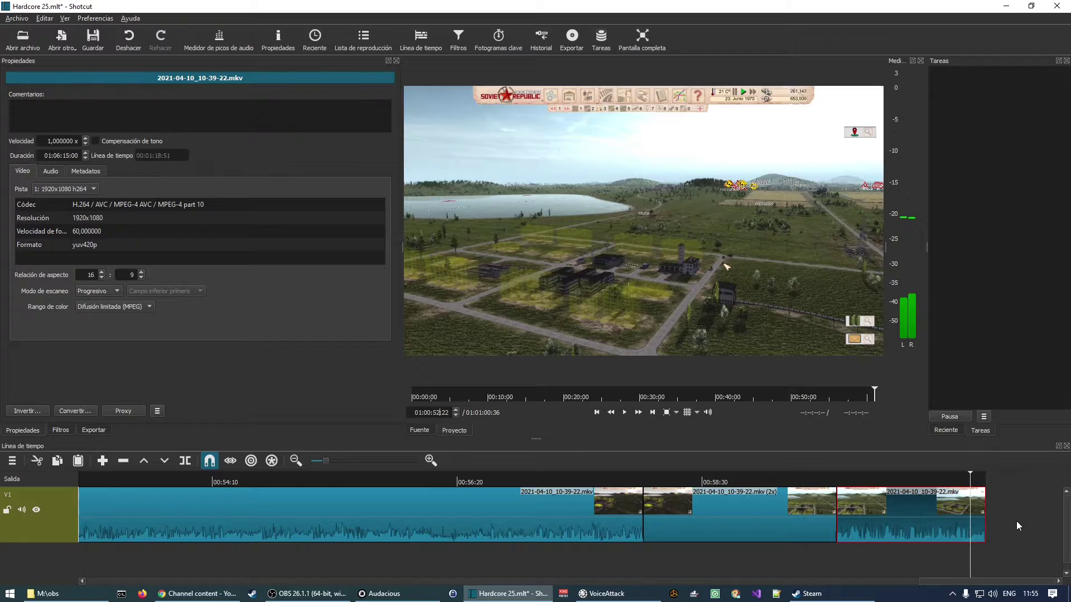
# Split the closing clip at 01:00:57:22 and delete the leftover tail
pyautogui.click(431, 413)
pyautogui.click(435, 413)
pyautogui.write('57')
pyautogui.press('Return')
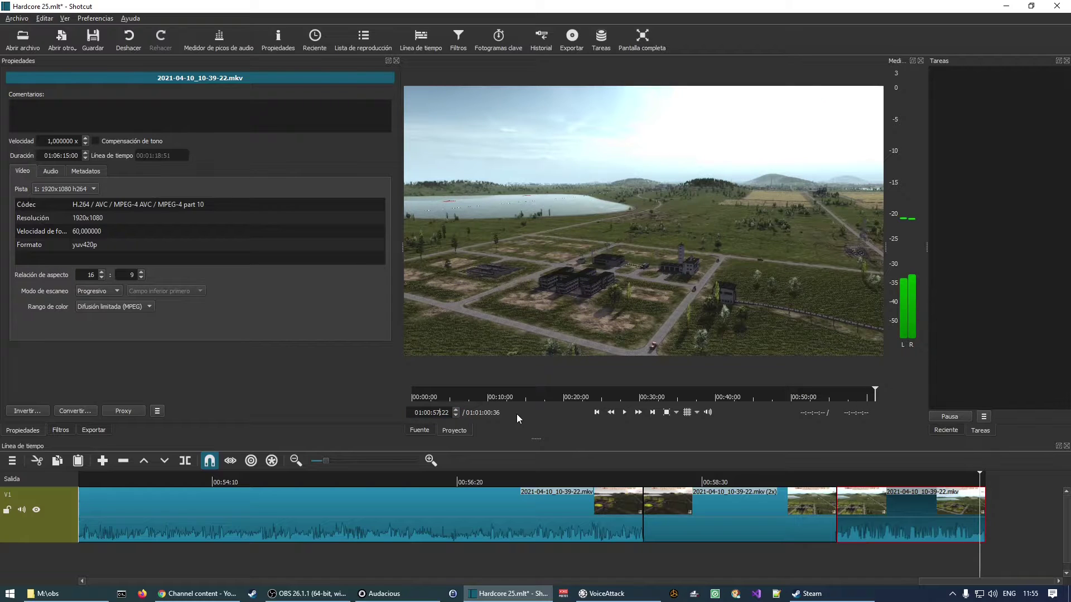
pyautogui.press('s')
pyautogui.press('Delete')
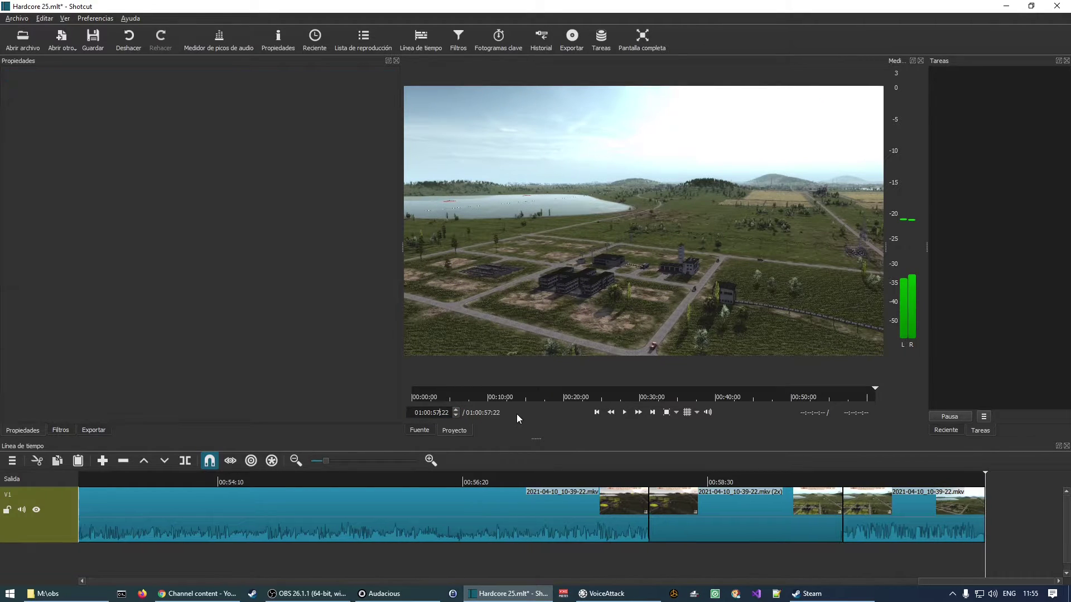
# Select the trimmed closing clip and look over the timeline from beginning to end
pyautogui.click(954, 534)
pyautogui.moveTo(948, 583); pyautogui.dragTo(112, 583)
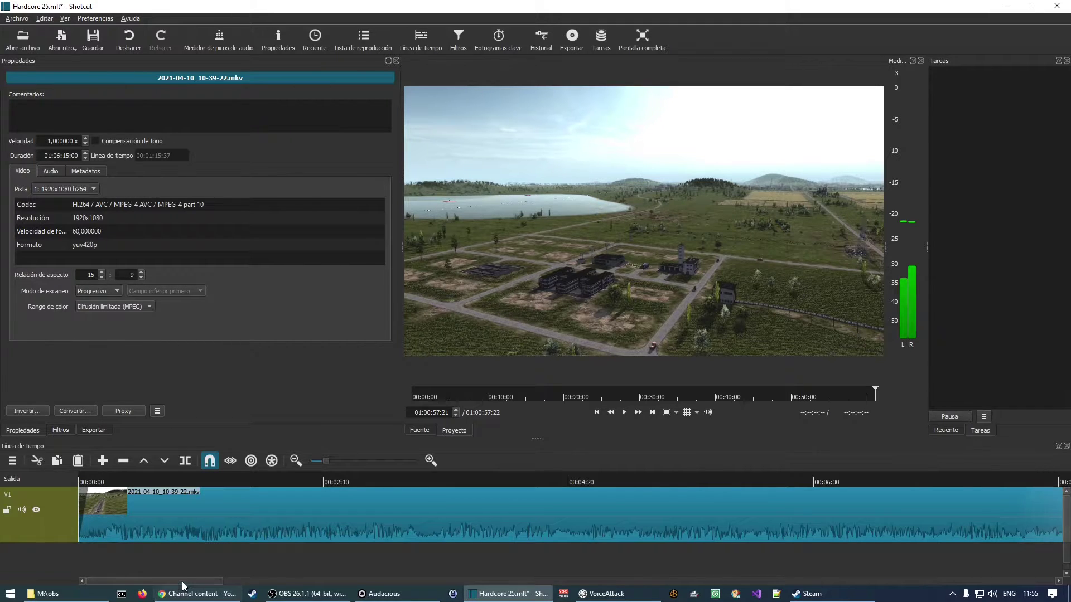
pyautogui.moveTo(176, 582); pyautogui.dragTo(1038, 580)
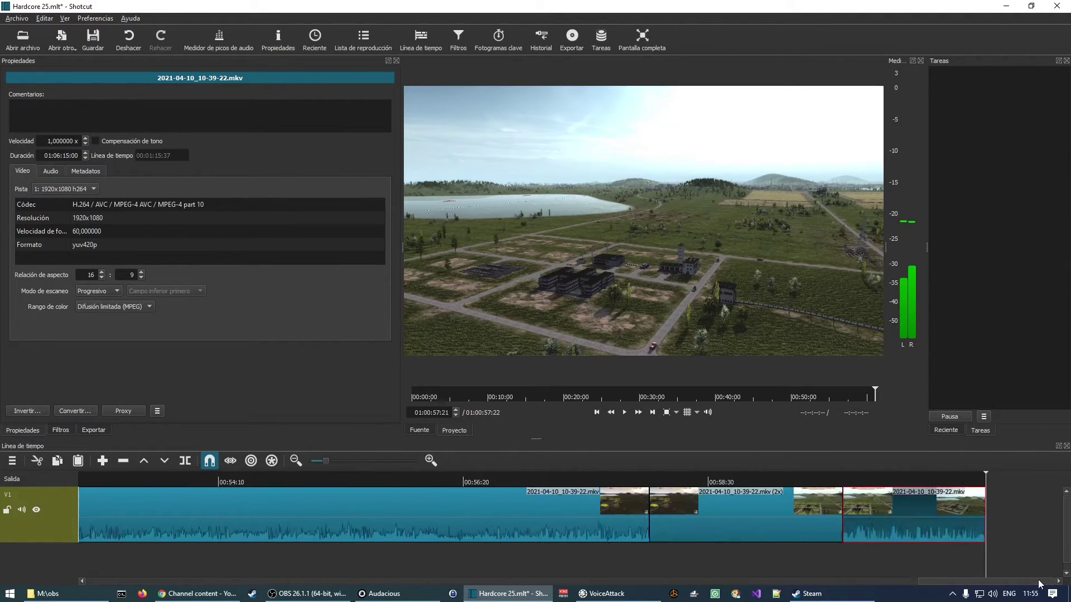
# Open Rival & Cadmium - Seasons (NIVIRO Instrumental Remix).mp3 from the recent files and listen to it as possible background music
pyautogui.click(732, 518)
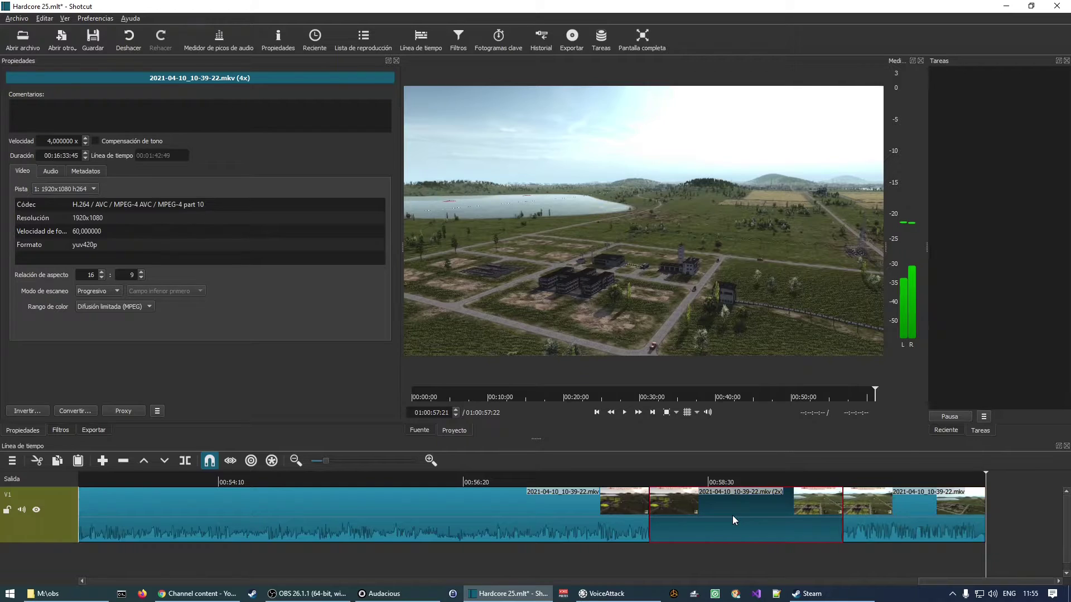
pyautogui.click(944, 430)
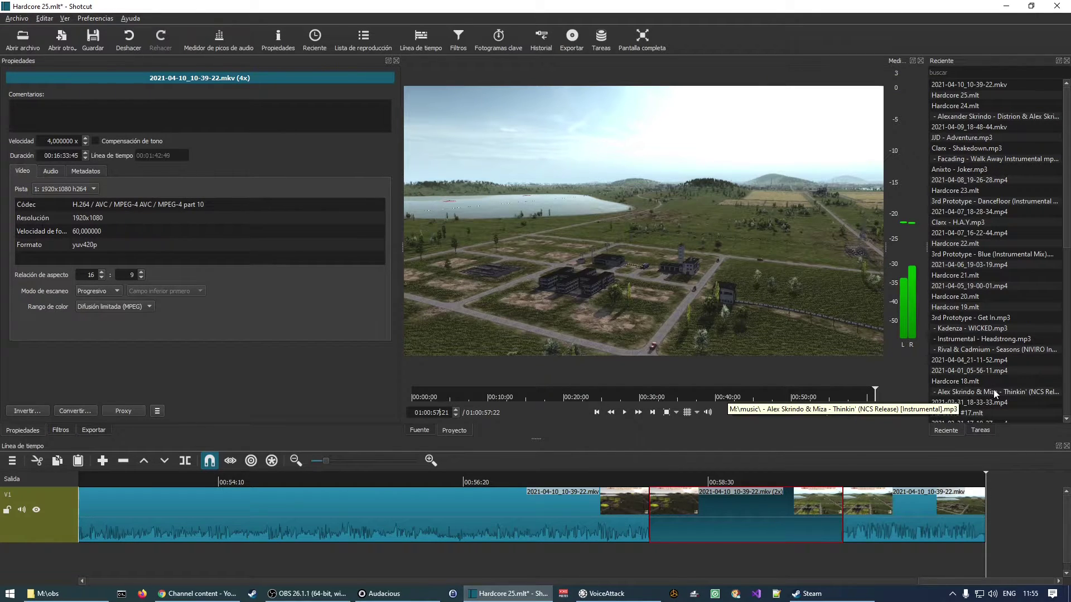
pyautogui.click(971, 393)
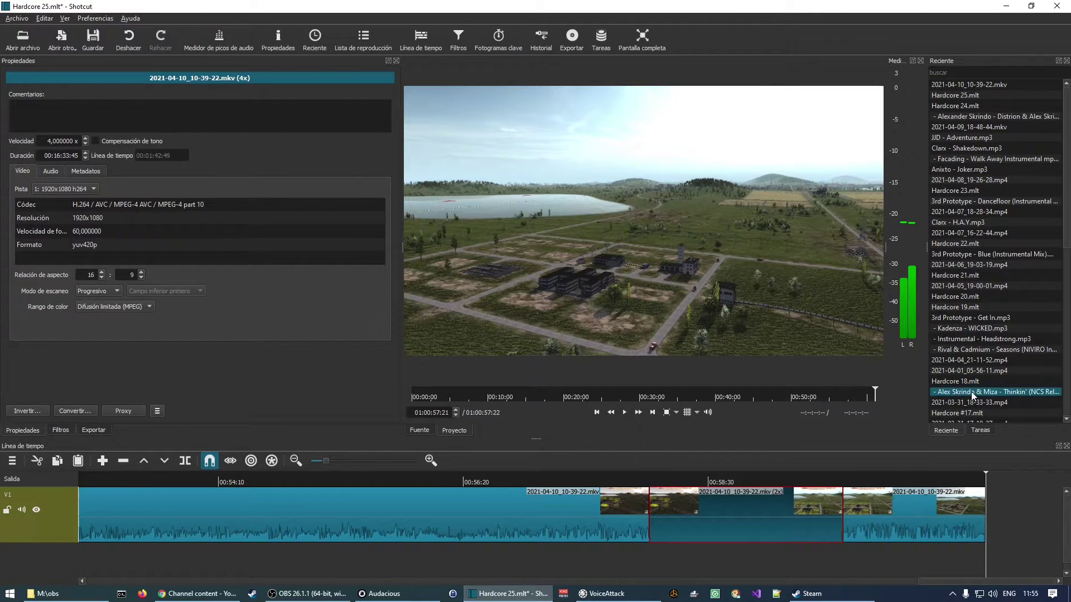
pyautogui.doubleClick(969, 349)
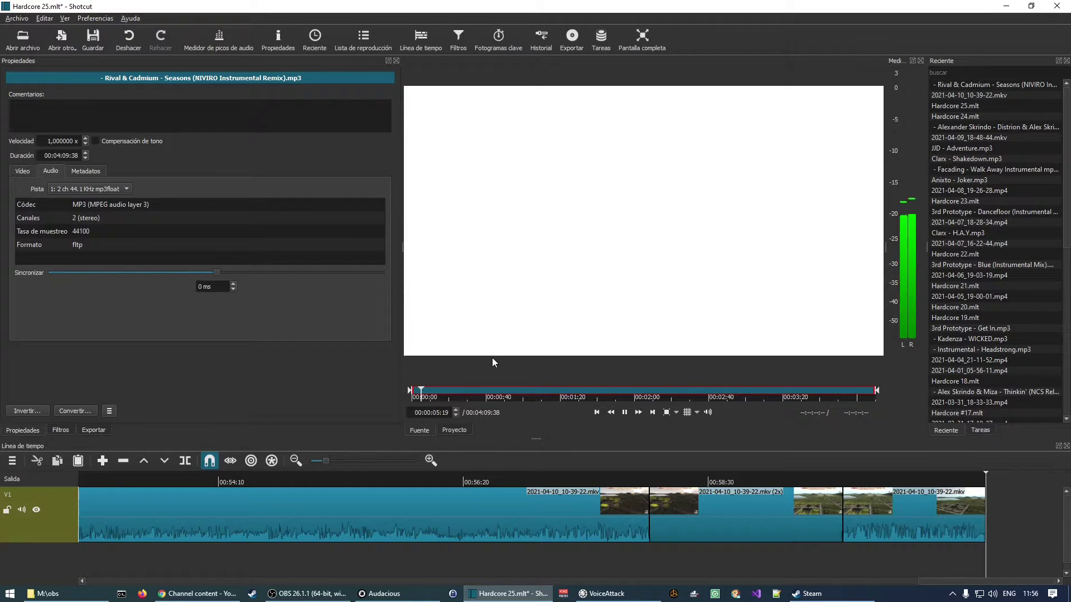
pyautogui.click(514, 390)
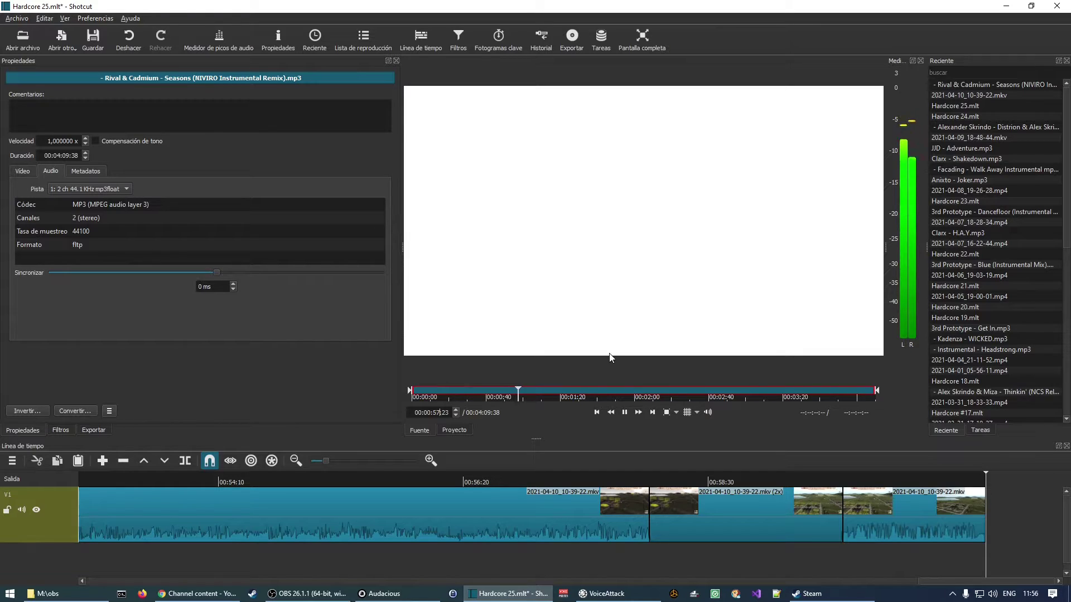
pyautogui.press('space')
# Listen to Instrumental - Headstrong.mp3 and Kadenza - WICKED.mp3 from the recent files as further music candidates
pyautogui.click(961, 352)
pyautogui.doubleClick(962, 351)
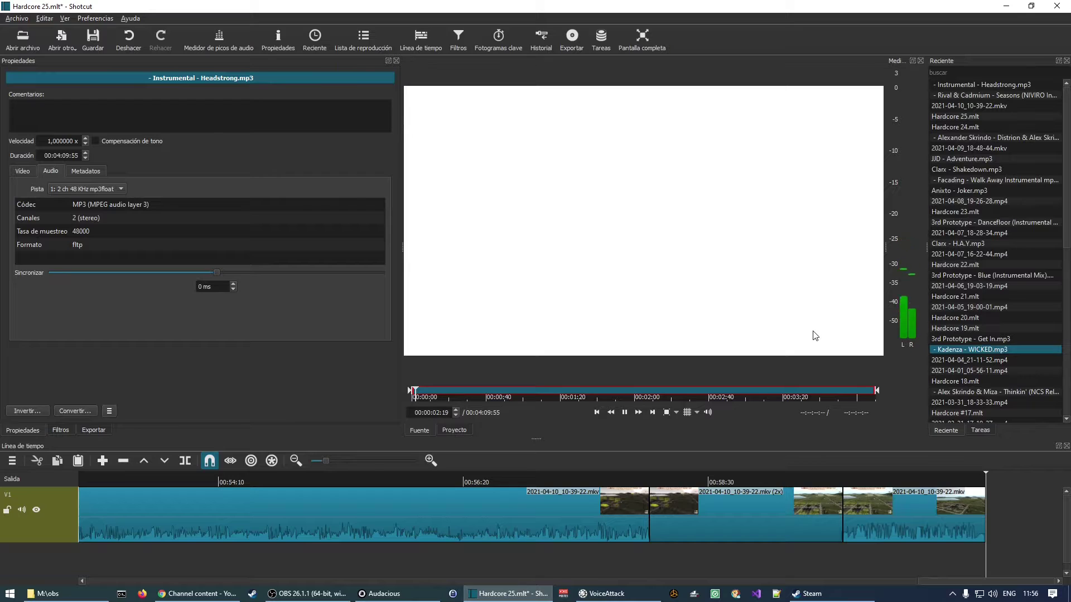
pyautogui.click(477, 388)
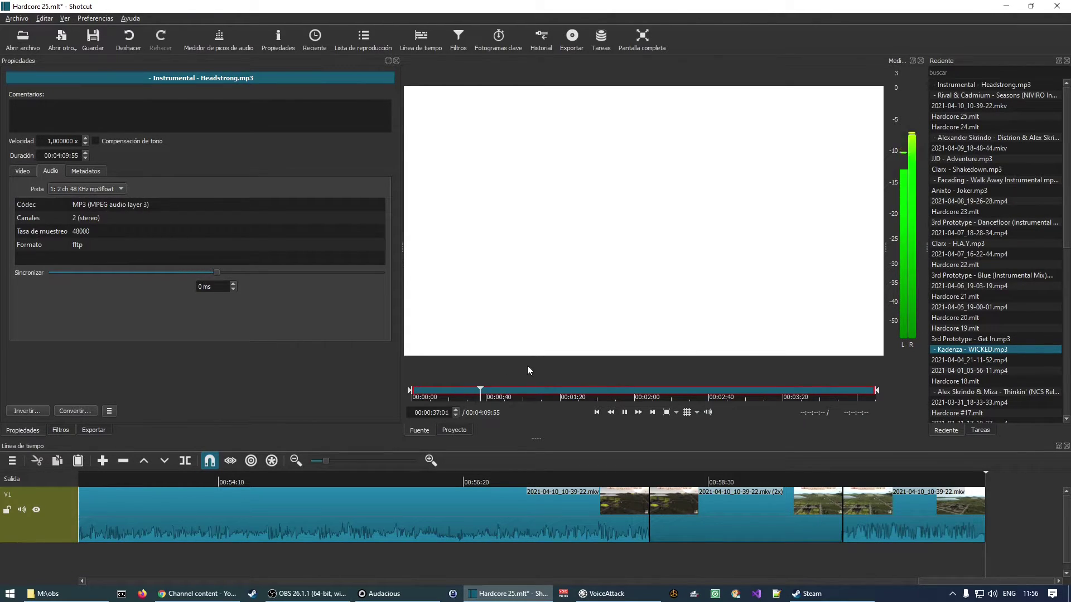
pyautogui.press('space')
pyautogui.doubleClick(965, 348)
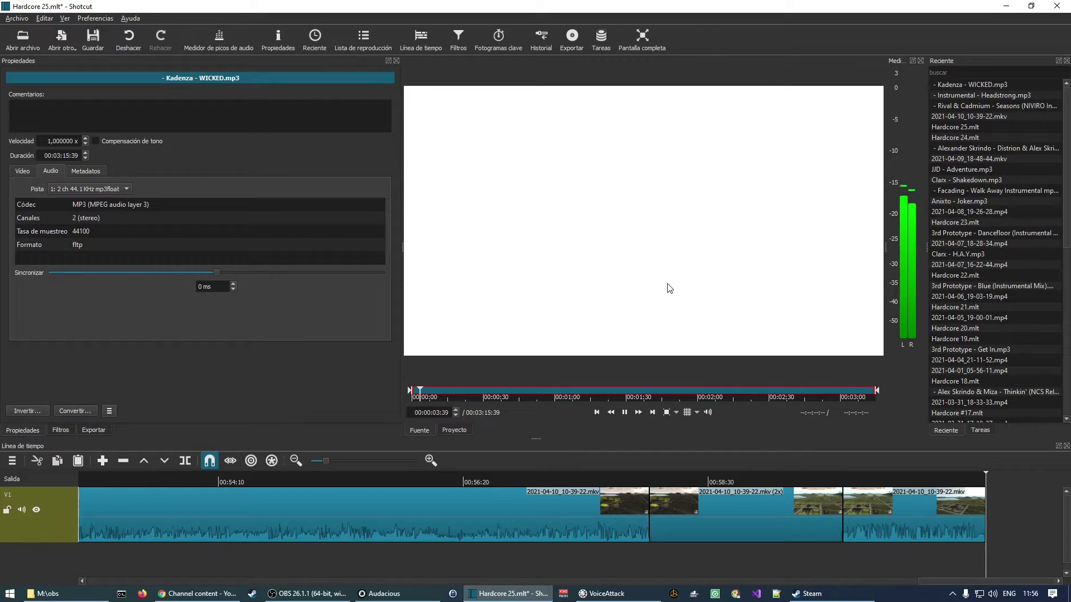
pyautogui.press('space')
# Open 3rd Prototype - Get In.mp3 and place it on a new audio track, starting where the 4x segment begins
pyautogui.doubleClick(962, 350)
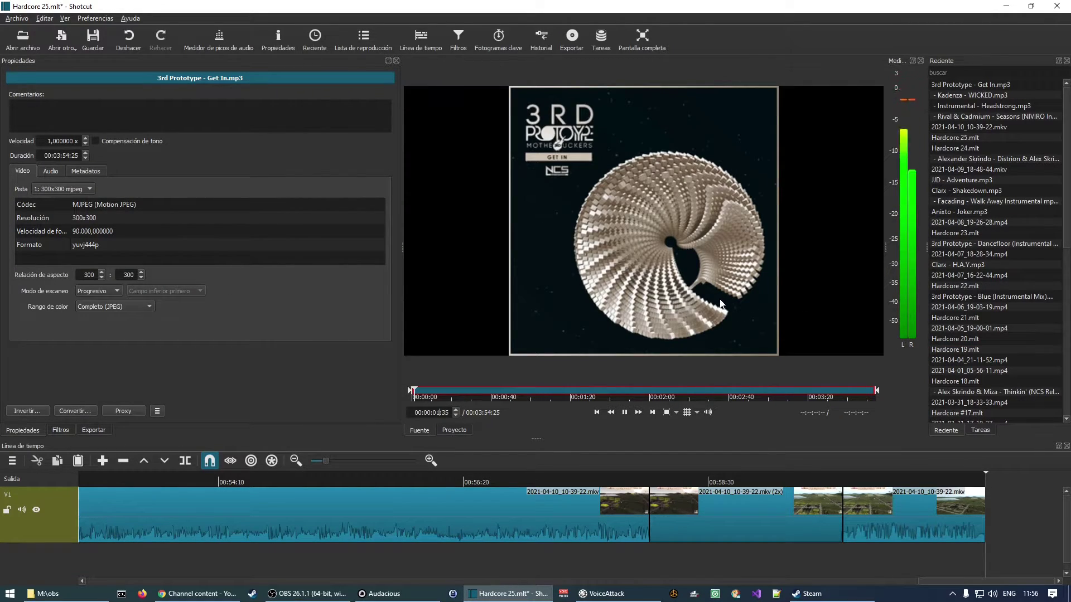
pyautogui.moveTo(634, 286); pyautogui.dragTo(373, 392)
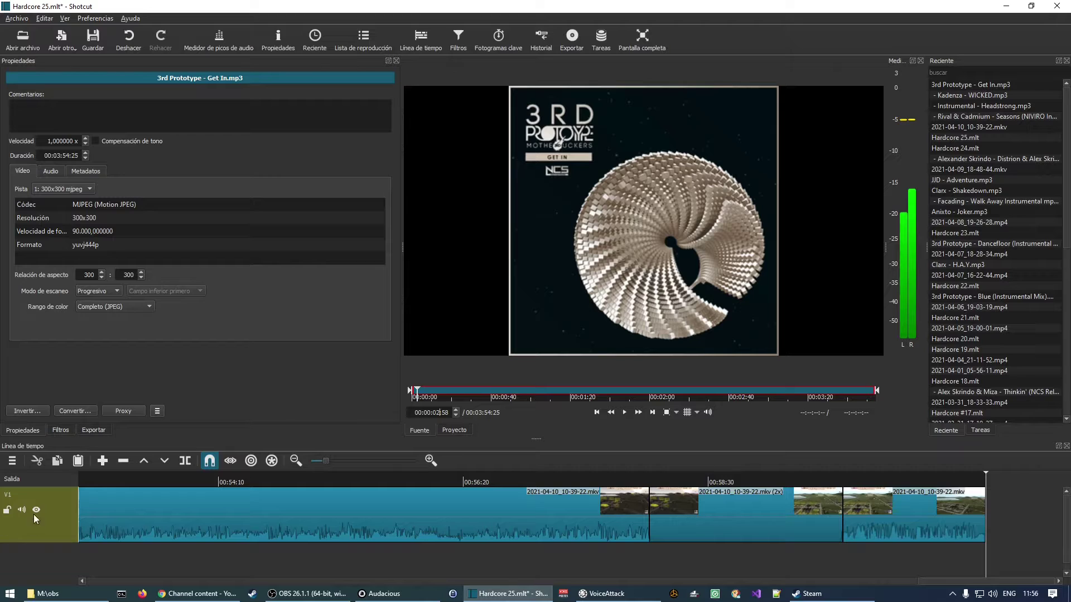
pyautogui.click(17, 461)
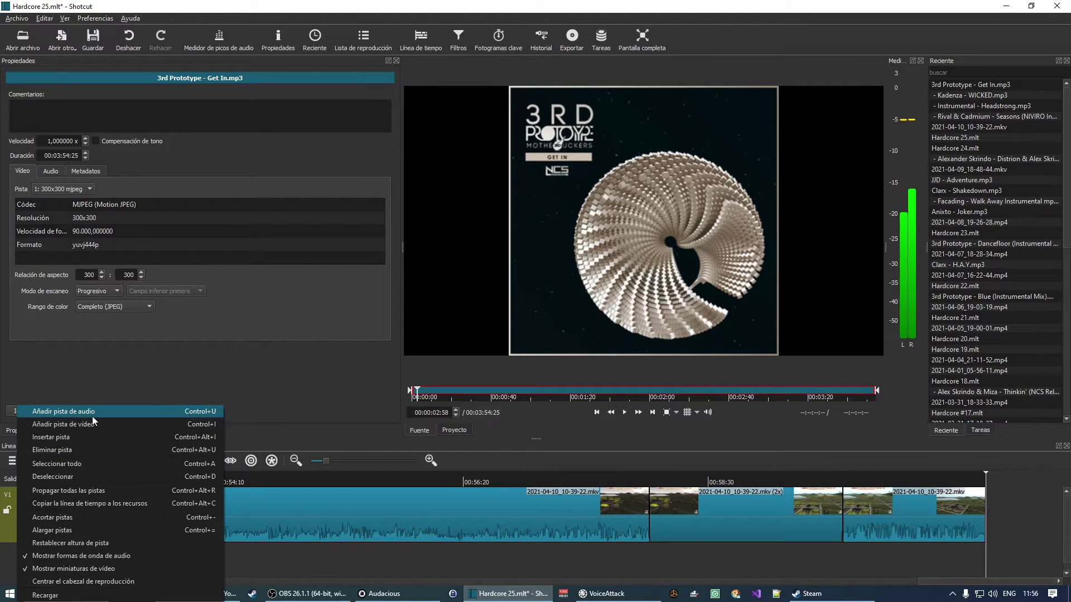
pyautogui.press('Escape')
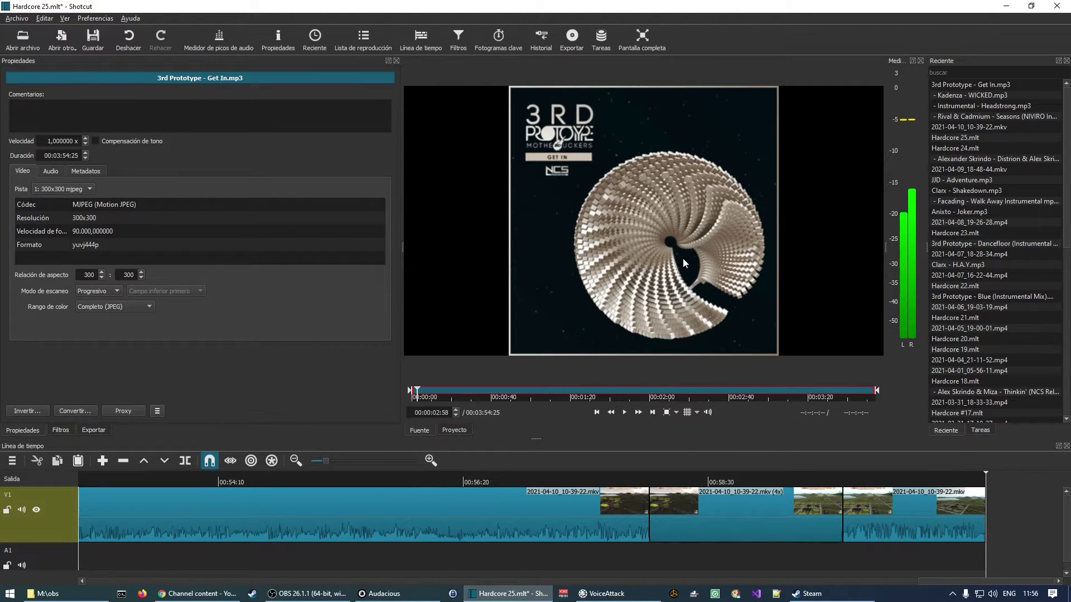
pyautogui.moveTo(682, 258); pyautogui.dragTo(715, 543)
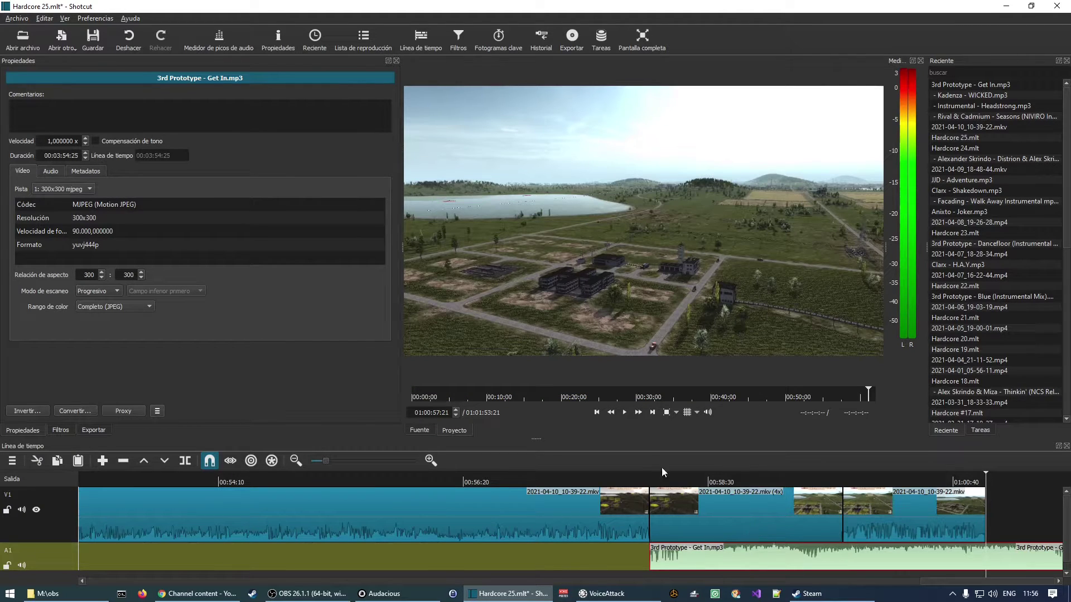
# Split the music clip at 00:59:46:45, five seconds past the end of the 4x segment, and delete the remainder
pyautogui.click(598, 411)
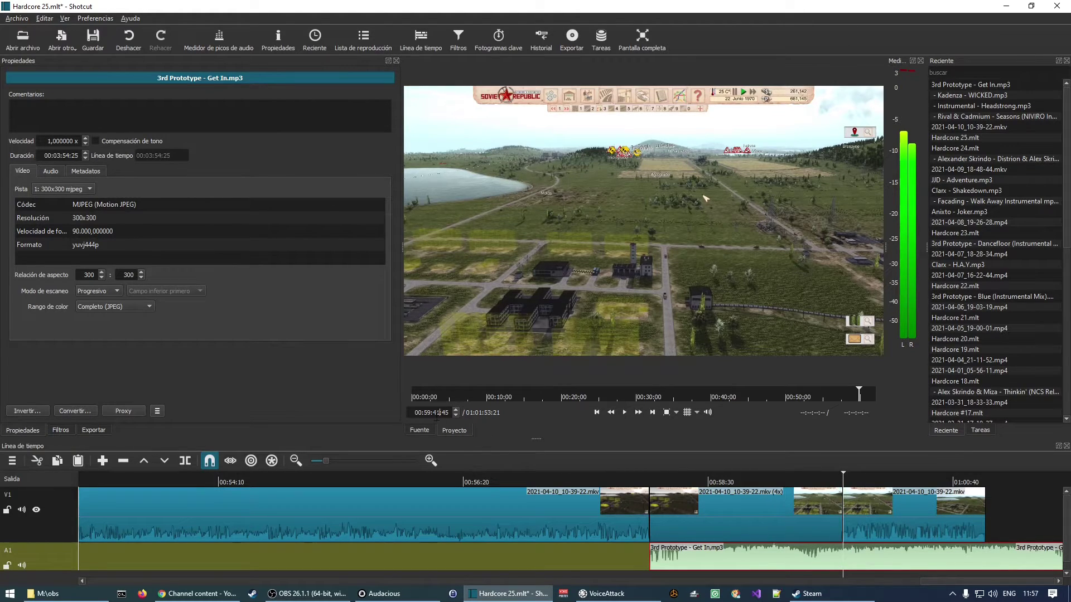
pyautogui.doubleClick(434, 413)
pyautogui.write('46')
pyautogui.press('Return')
pyautogui.press('s')
pyautogui.press('Delete')
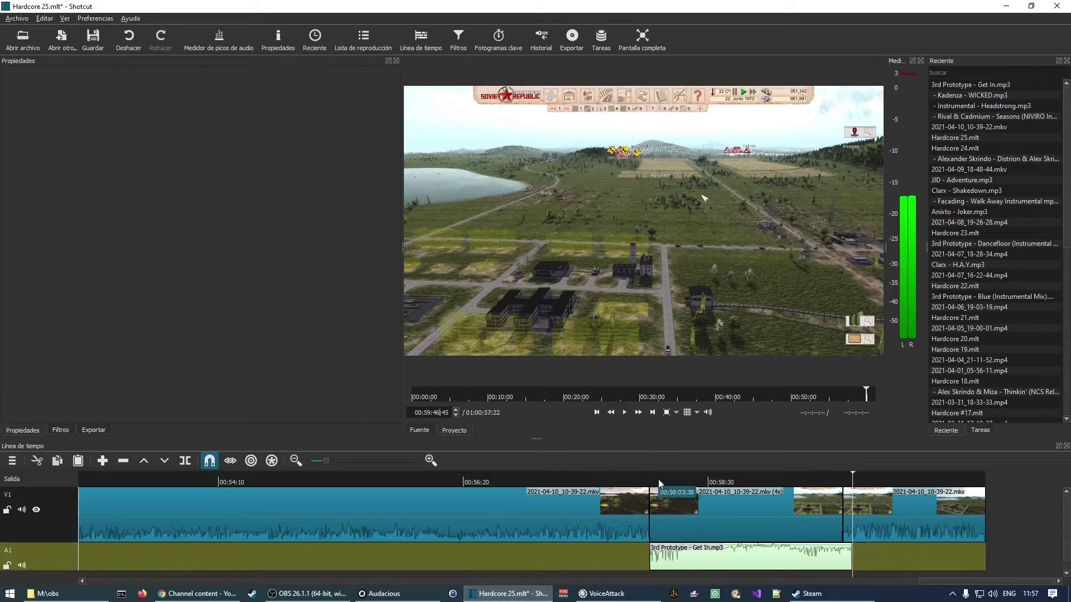
# Mute the 4x segment by adding the Silenciar filter to it
pyautogui.click(734, 518)
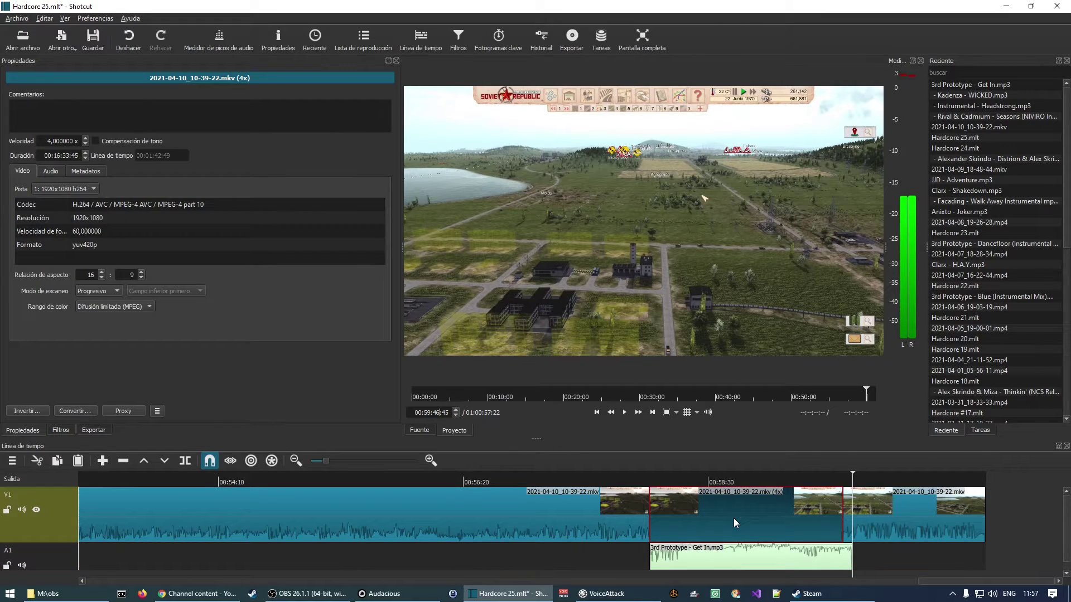
pyautogui.click(62, 430)
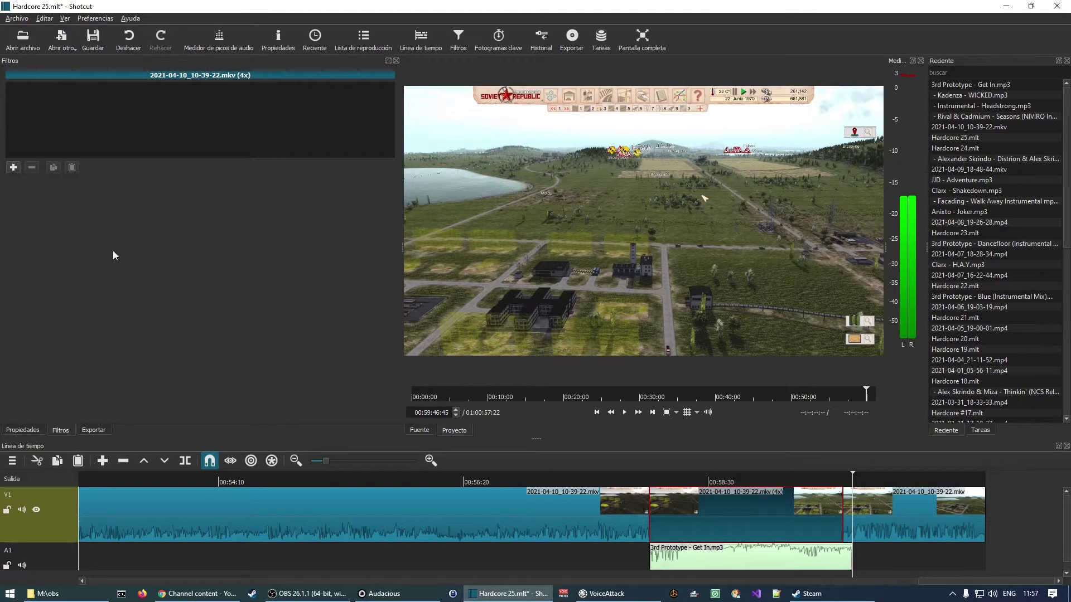
pyautogui.click(19, 166)
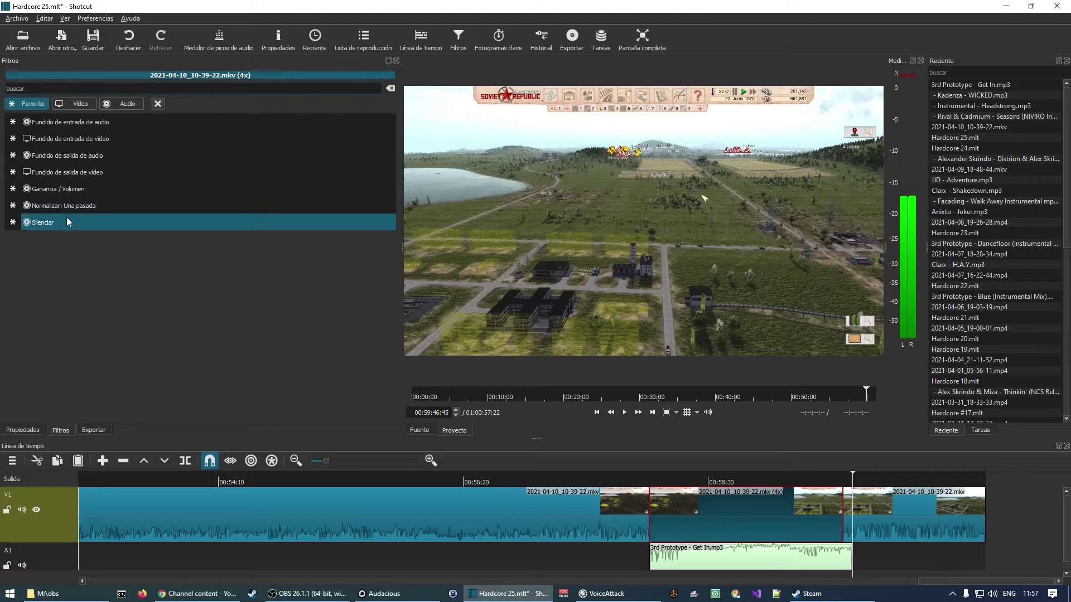
pyautogui.click(88, 224)
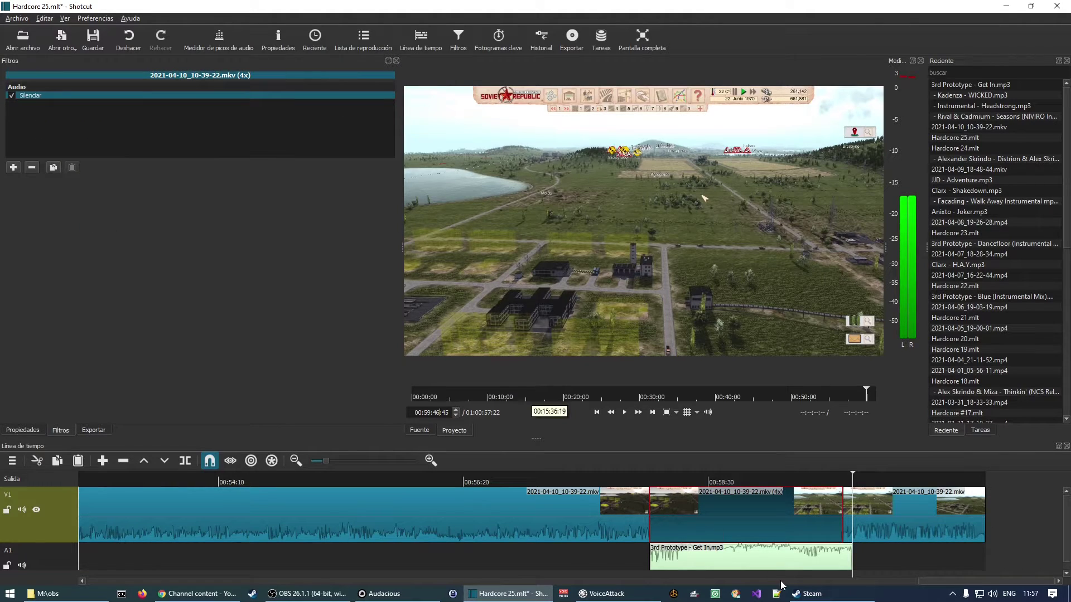
# Add a Ganancia / Volumen filter with the -12db preset and an audio fade-out filter to the music clip
pyautogui.click(750, 564)
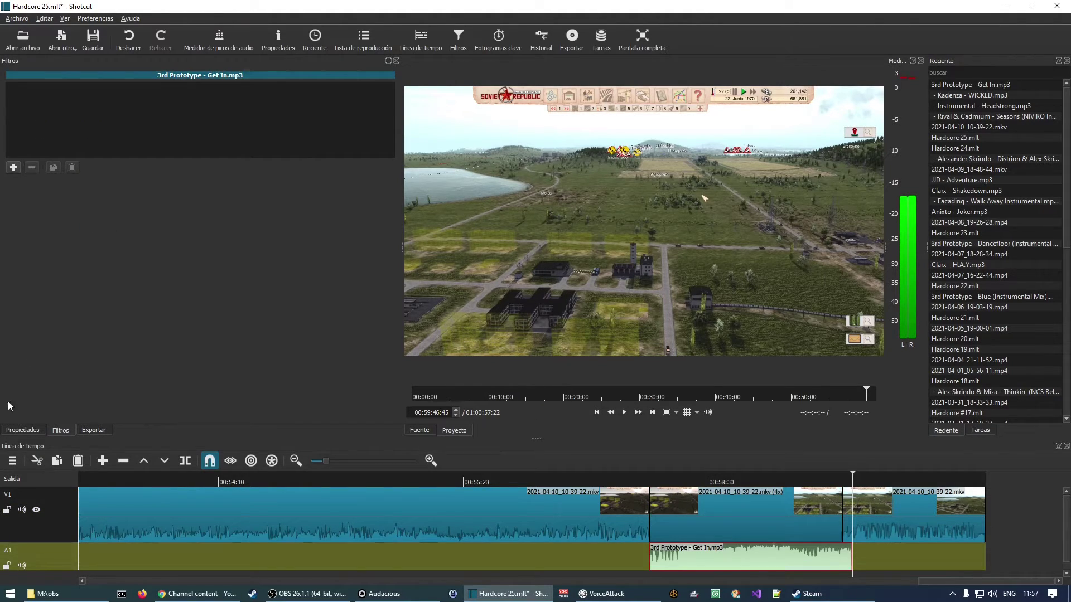
pyautogui.click(13, 168)
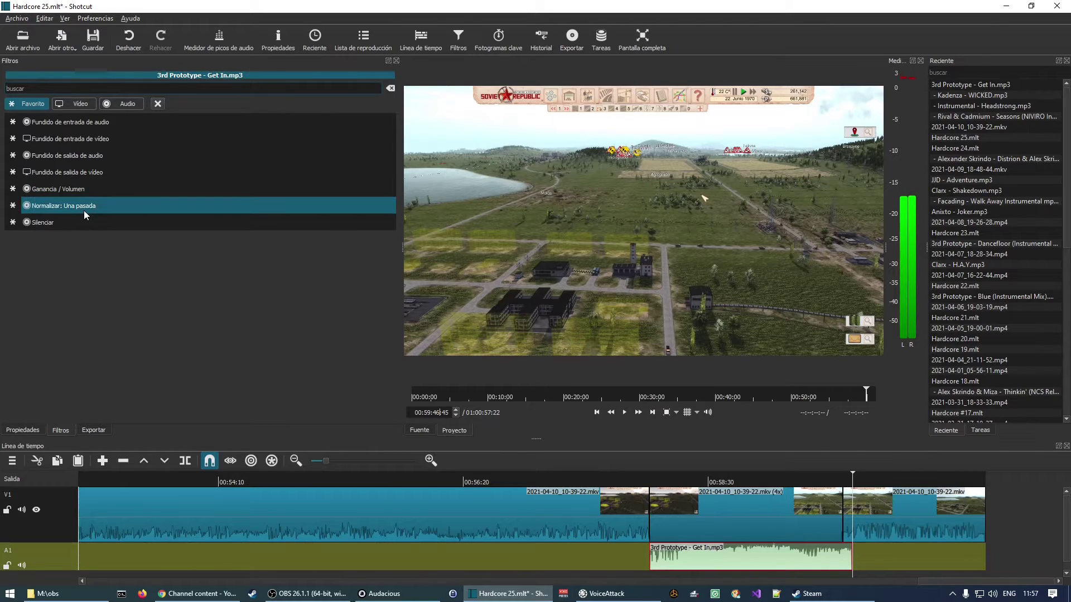
pyautogui.click(94, 190)
pyautogui.click(142, 187)
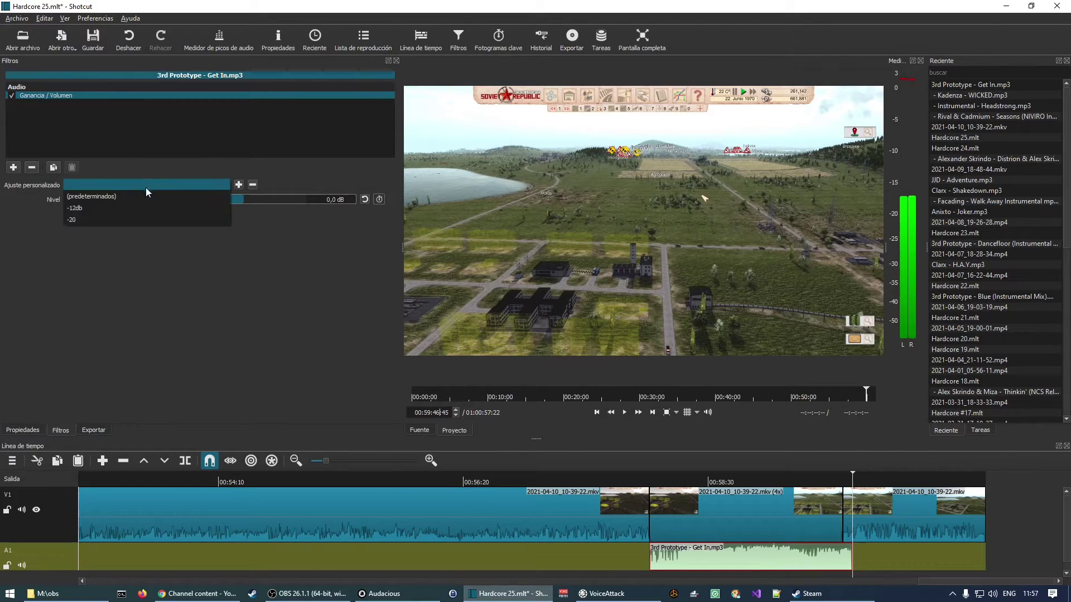
pyautogui.click(143, 208)
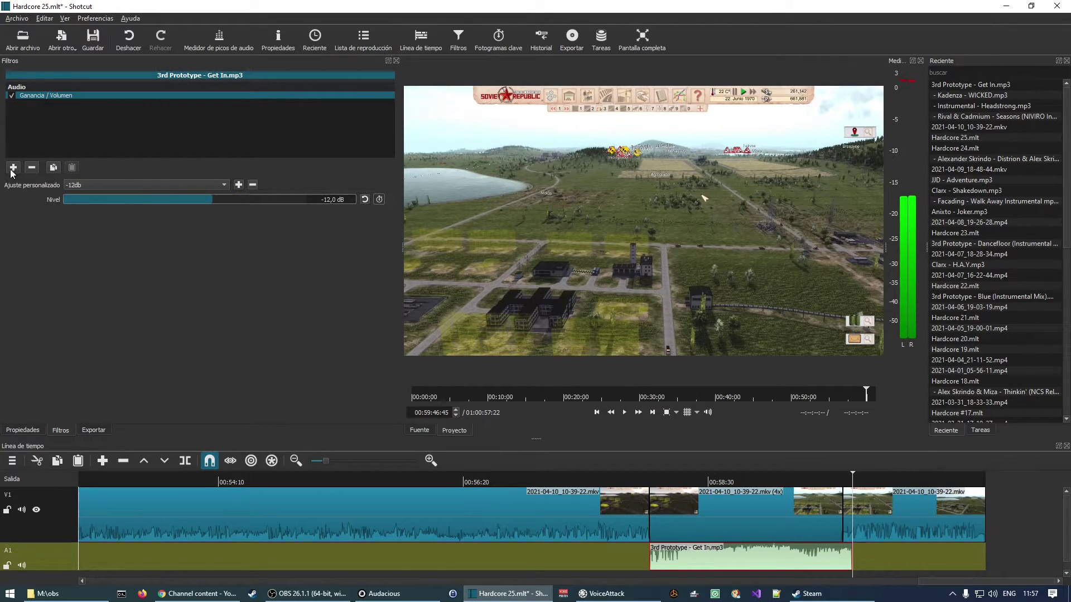
pyautogui.click(14, 167)
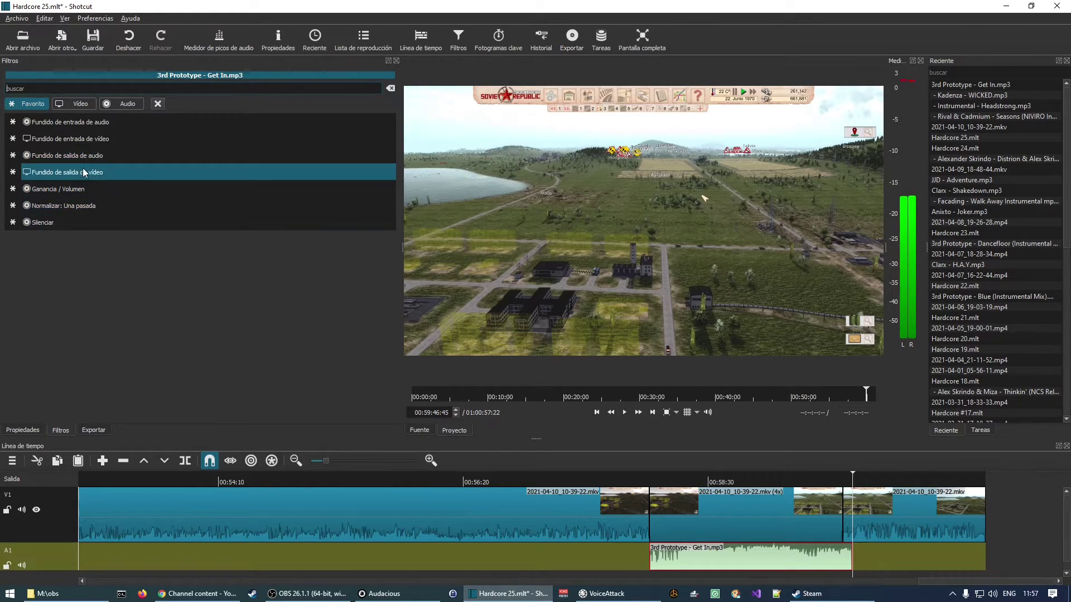
pyautogui.click(126, 156)
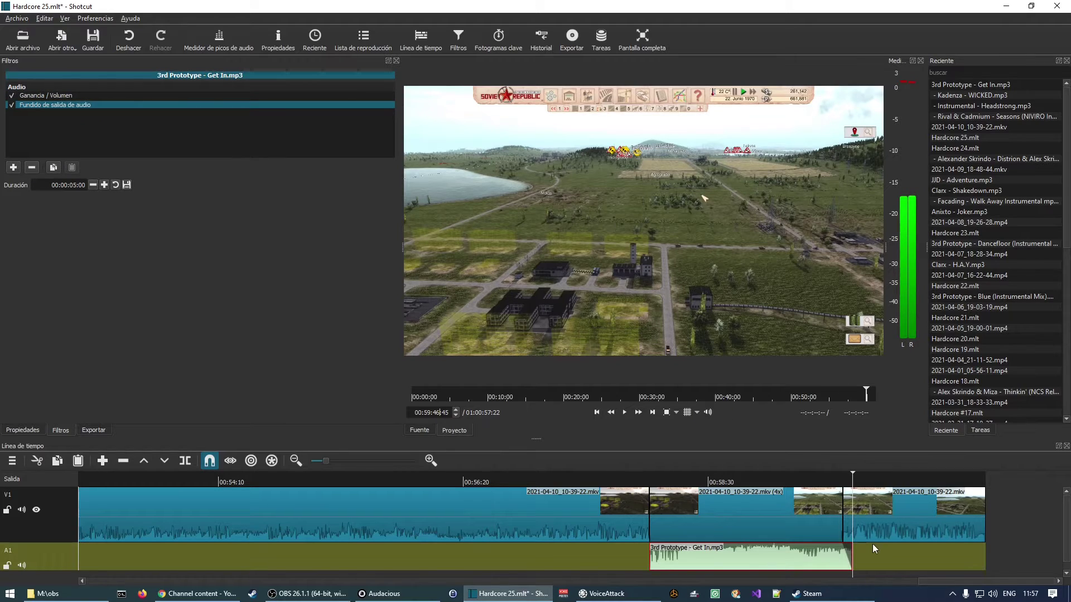
# Add audio and video fade-out filters to the closing clip
pyautogui.click(942, 521)
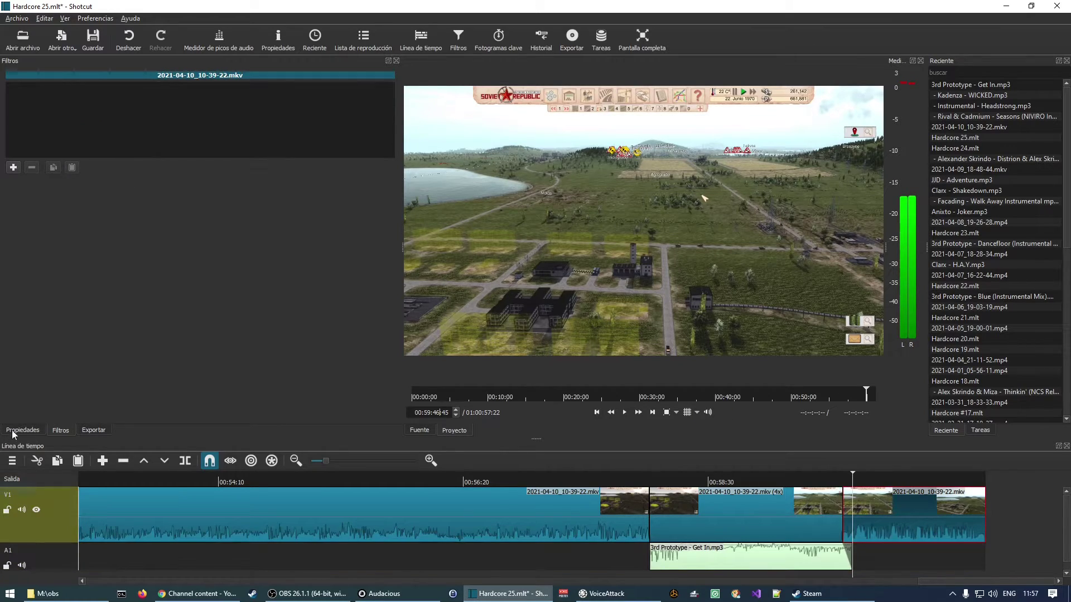
pyautogui.click(13, 168)
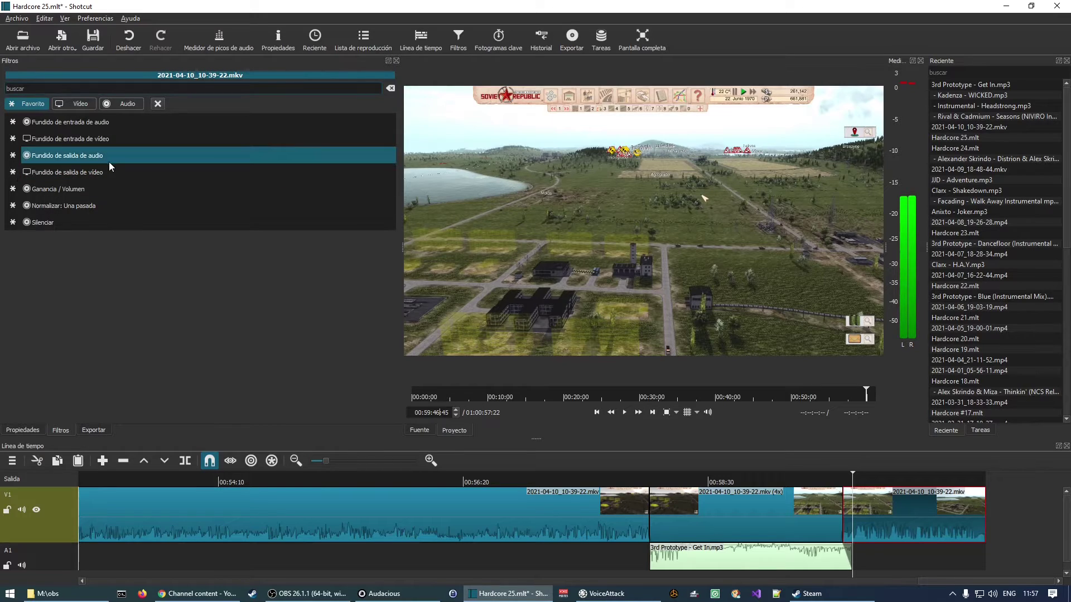
pyautogui.click(84, 155)
pyautogui.click(10, 169)
pyautogui.click(83, 174)
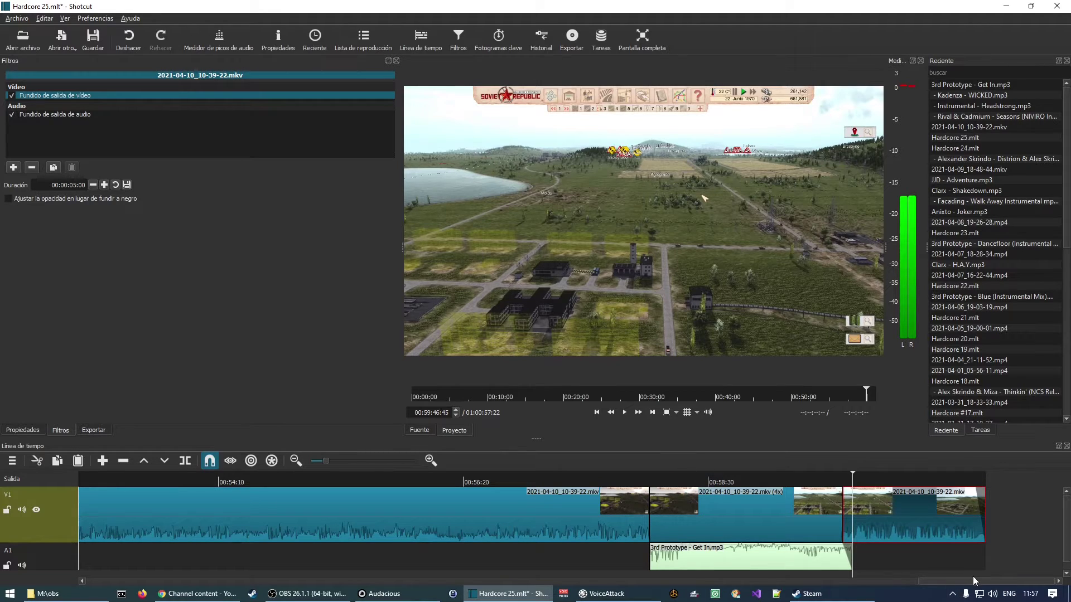
# Play back the opening seconds of the project from the start to check the fade-in
pyautogui.moveTo(978, 584); pyautogui.dragTo(72, 581)
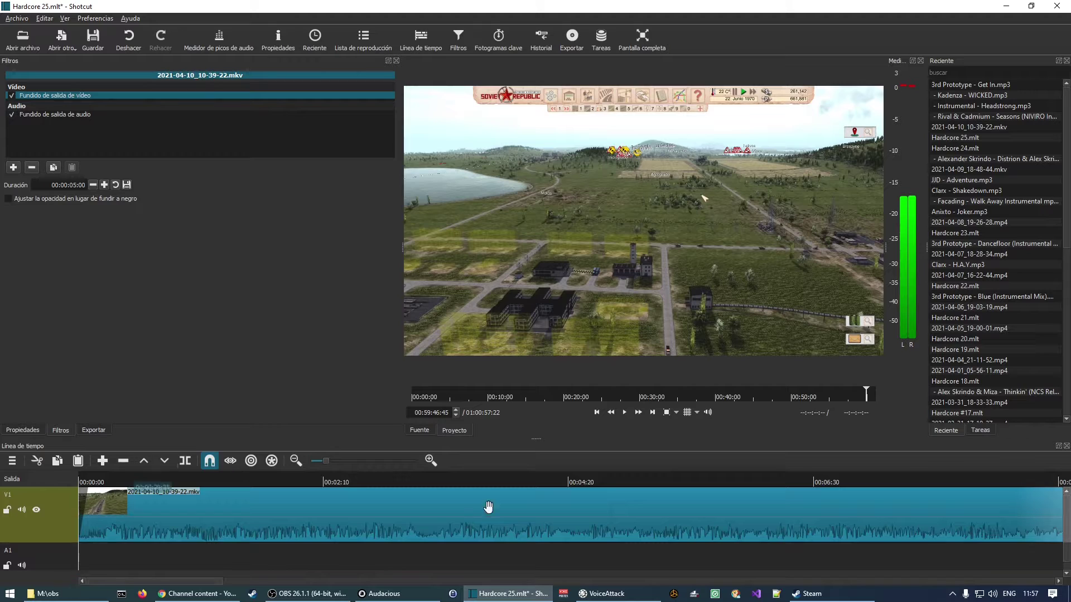
pyautogui.click(597, 412)
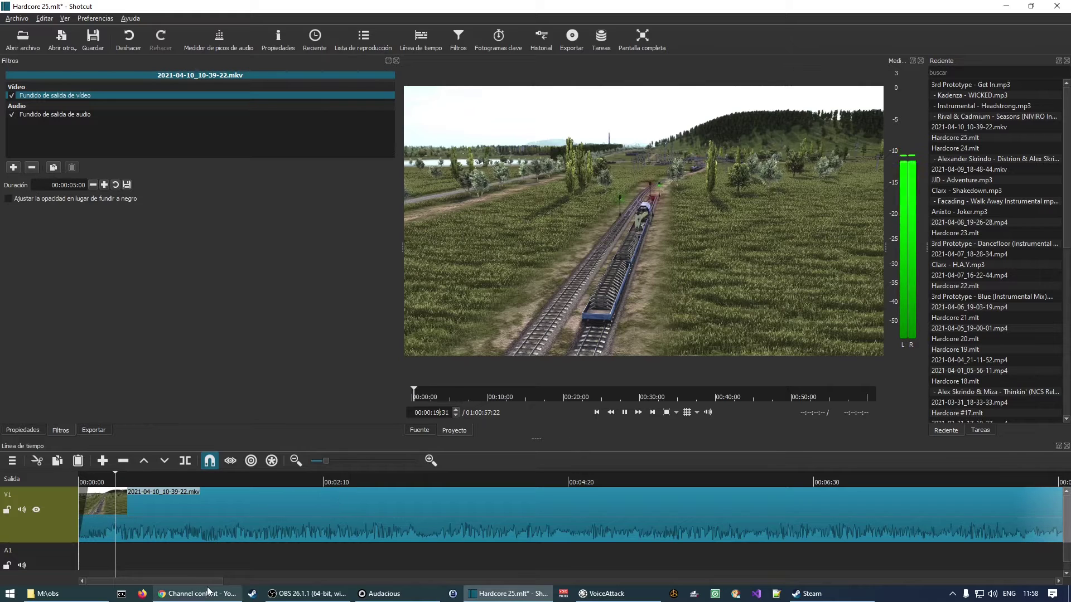
pyautogui.press('space')
# Play back the cut into the 4x segment on the timeline to check where the music starts
pyautogui.click(241, 581)
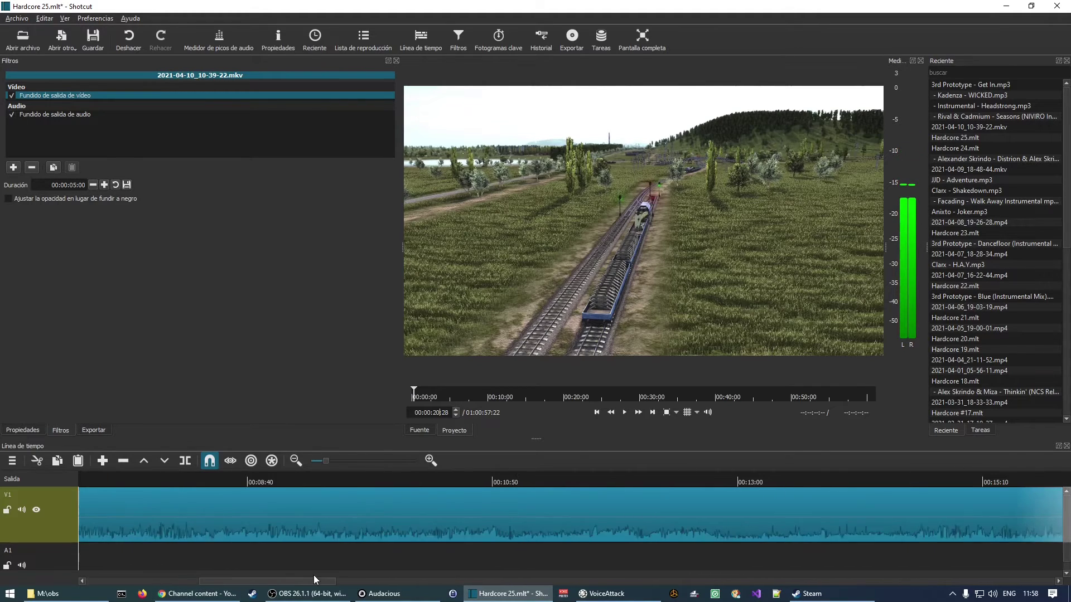
pyautogui.click(652, 412)
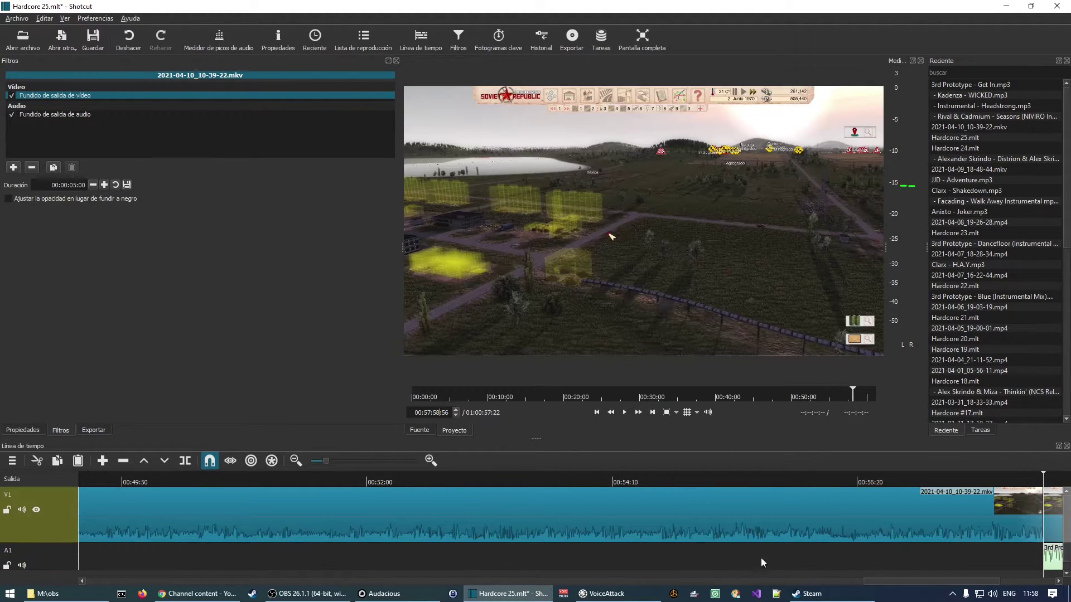
pyautogui.hscroll(5, 1004, 557)
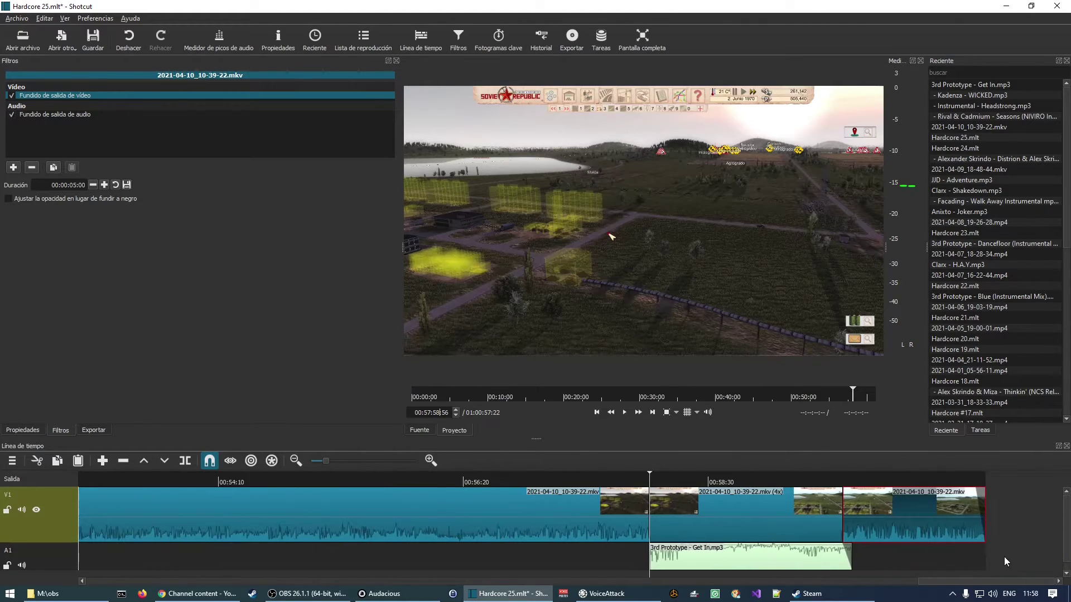
pyautogui.click(640, 474)
pyautogui.press('space')
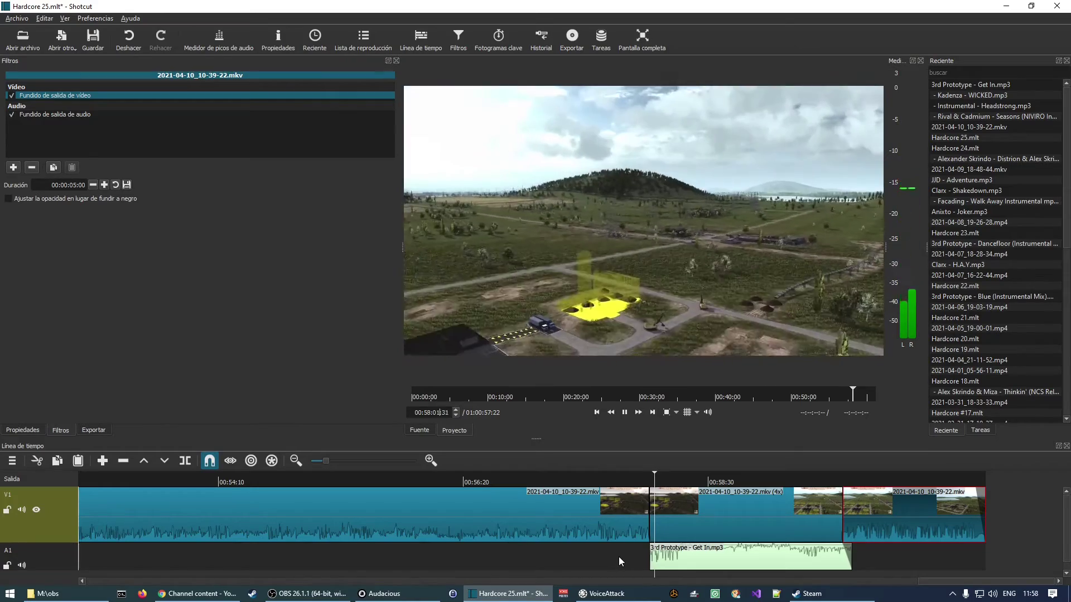
# Play back the transition from the 4x segment into the closing clip, and the final fade-out
pyautogui.click(836, 484)
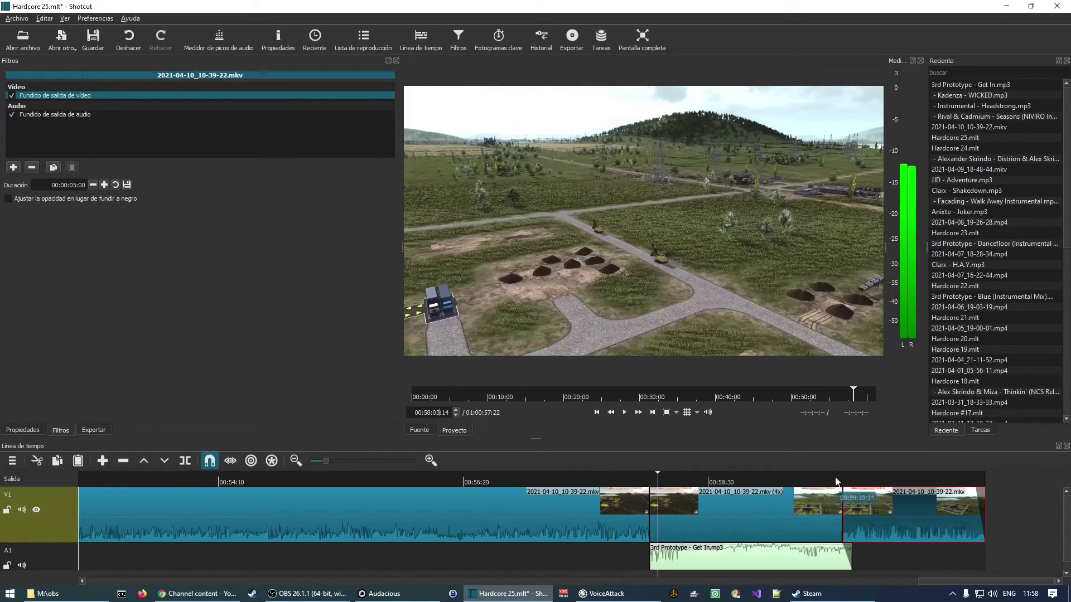
pyautogui.press('space')
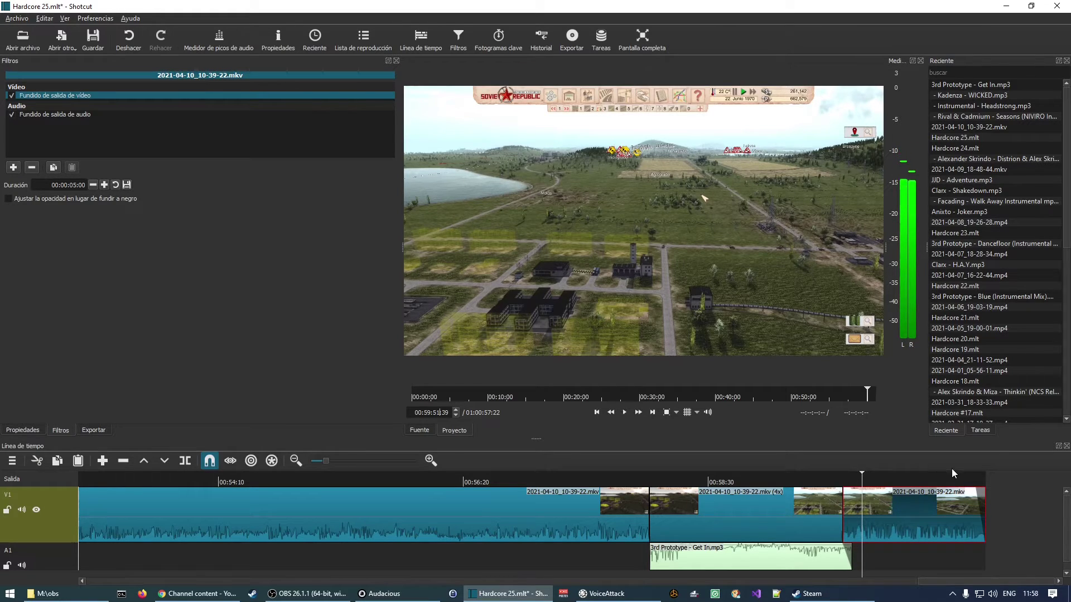
pyautogui.click(966, 477)
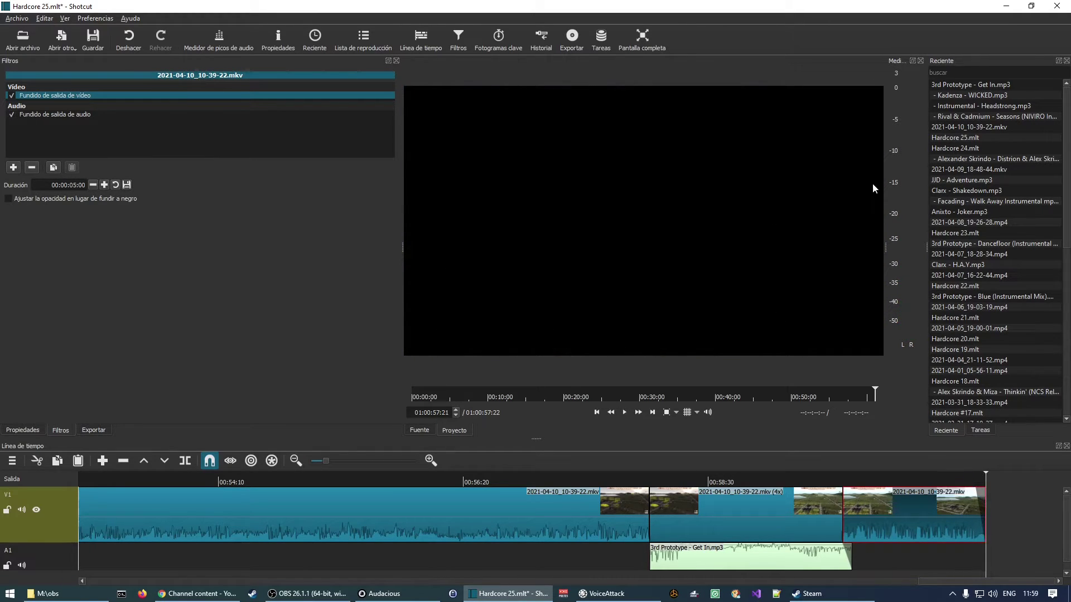
# Save the Hardcore 25 project and open the export settings
pyautogui.click(93, 38)
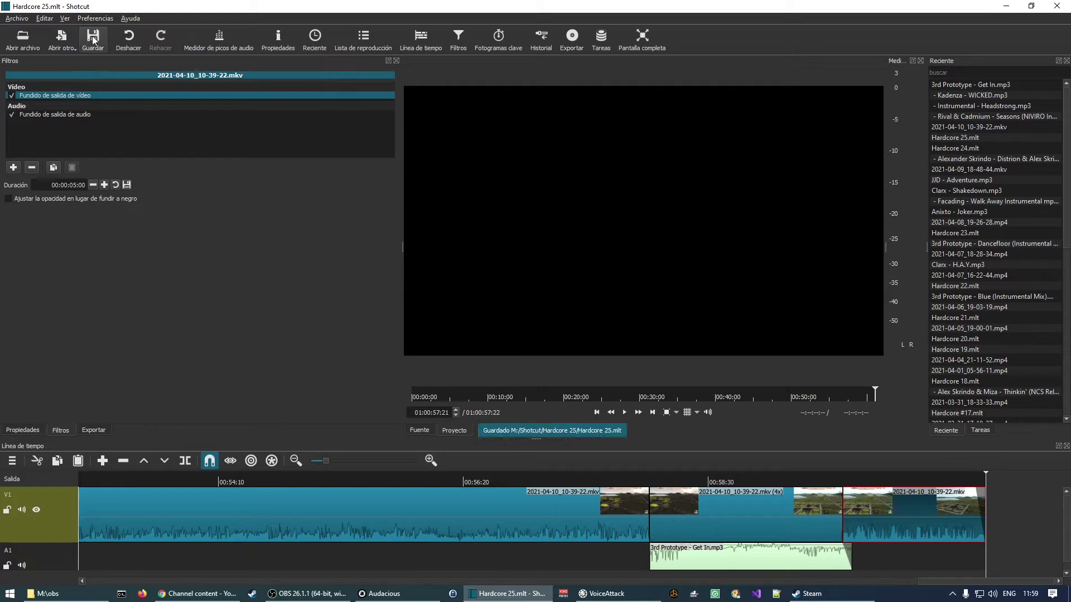
pyautogui.click(571, 38)
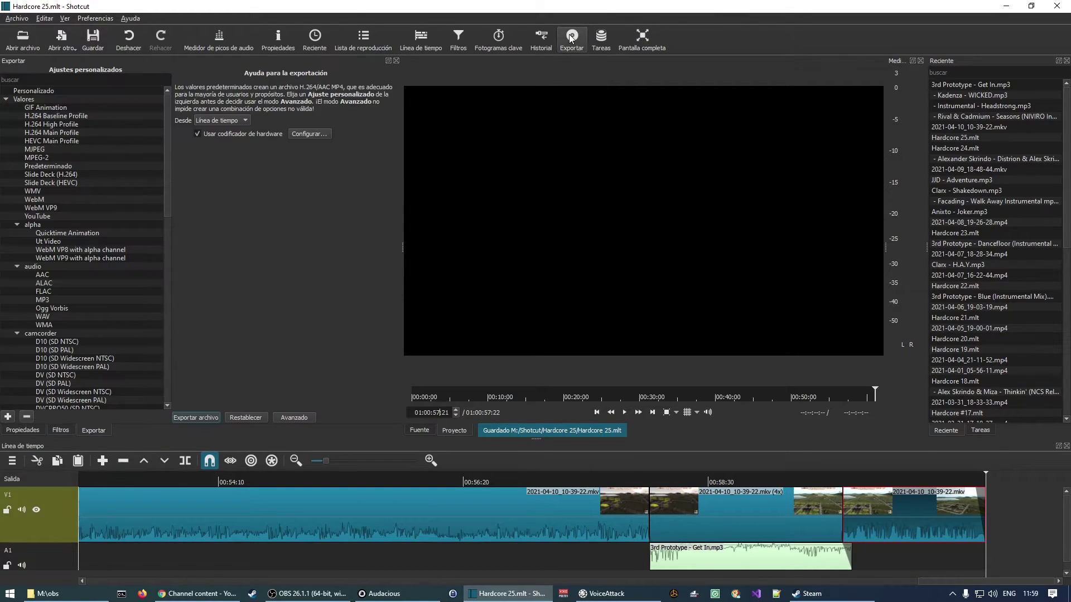
pyautogui.click(193, 417)
pyautogui.scroll(-4, 171, 214)
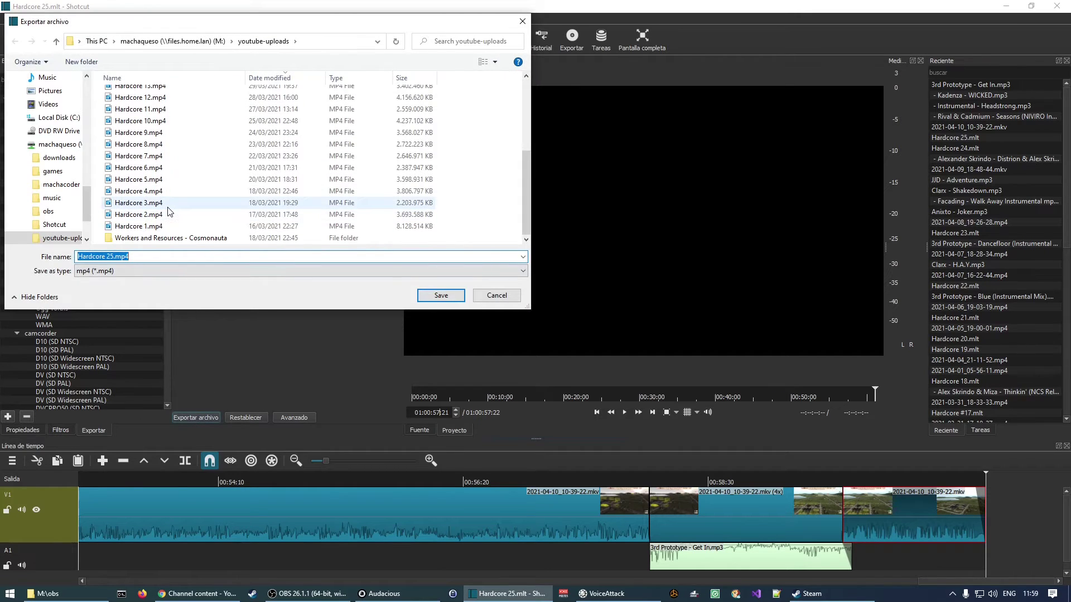
pyautogui.scroll(4, 164, 228)
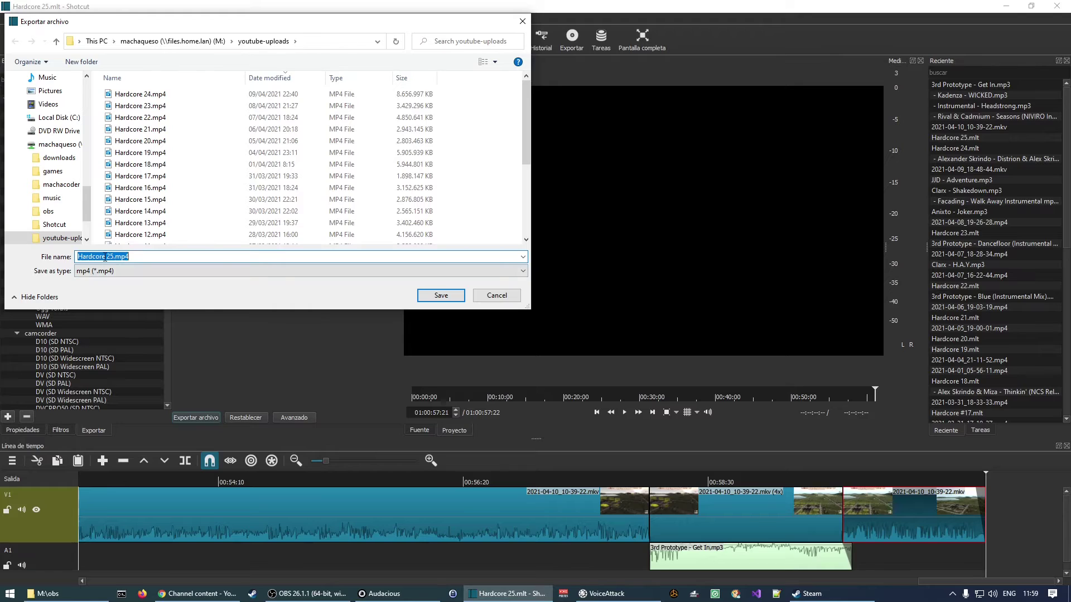
pyautogui.click(496, 295)
# In the advanced export settings, set the frame rate to 60 fps and the codec quality to 67 %
pyautogui.click(297, 418)
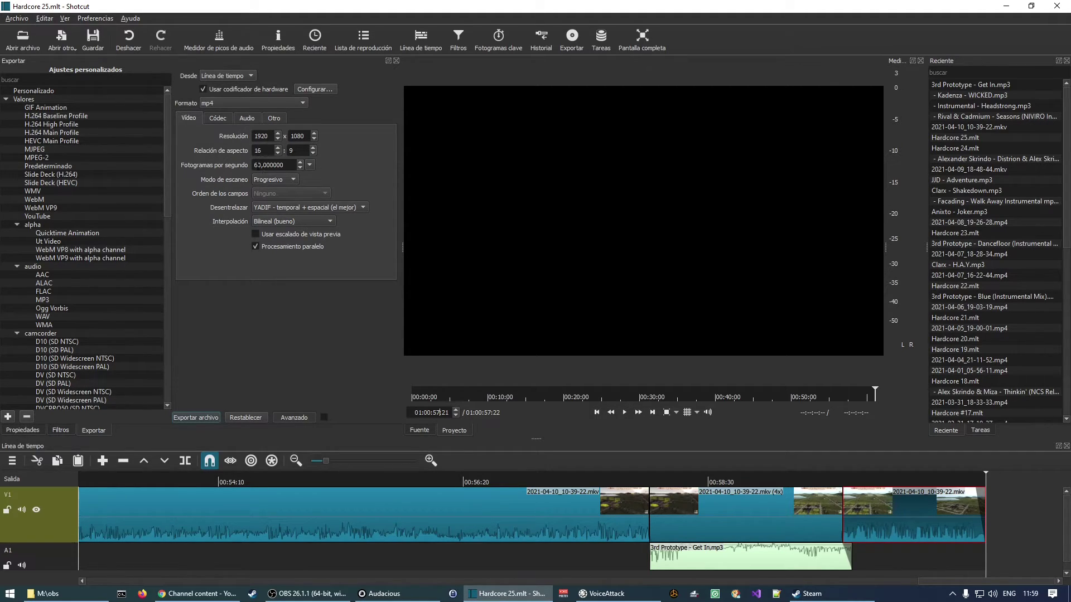
pyautogui.click(258, 165)
pyautogui.click(216, 118)
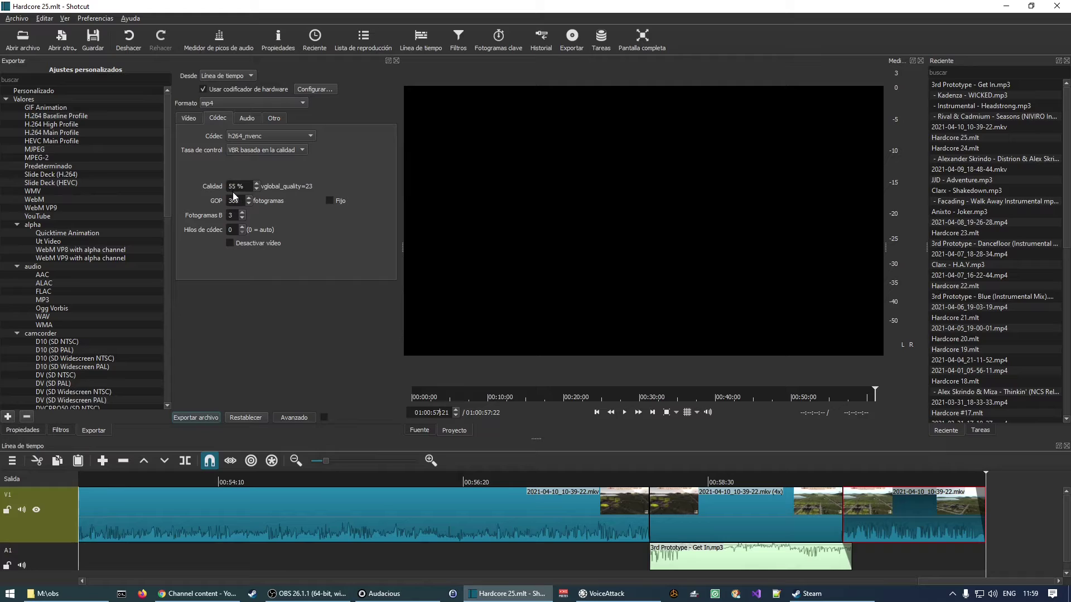
pyautogui.write('67')
# Set the export interpolation to Hiper/Lanczos (el mejor) and export the timeline to the youtube-uploads folder as Hardcore 25.mp4
pyautogui.click(248, 119)
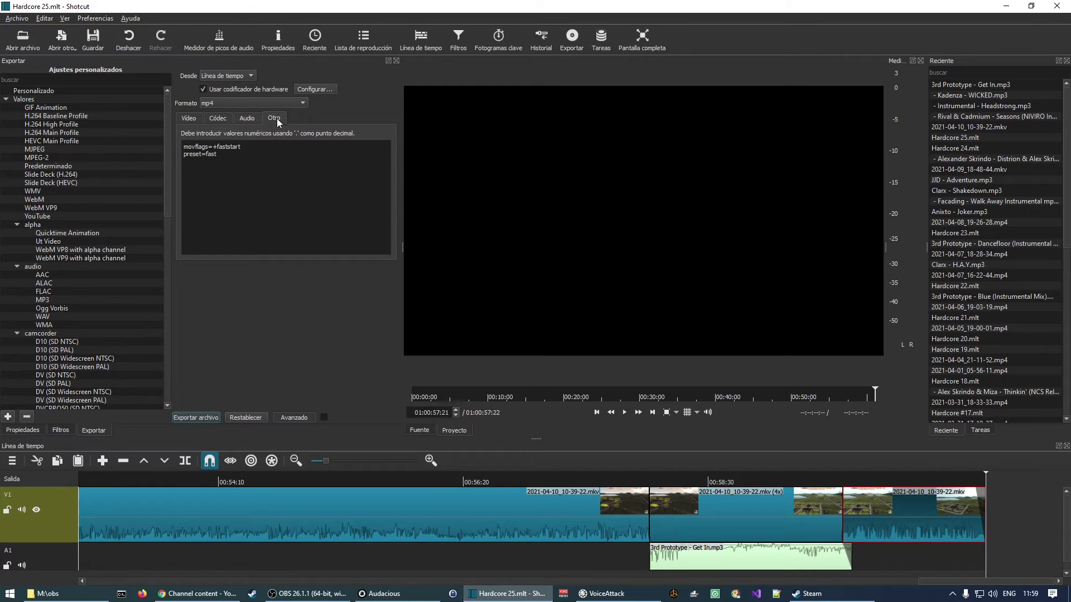
pyautogui.click(190, 119)
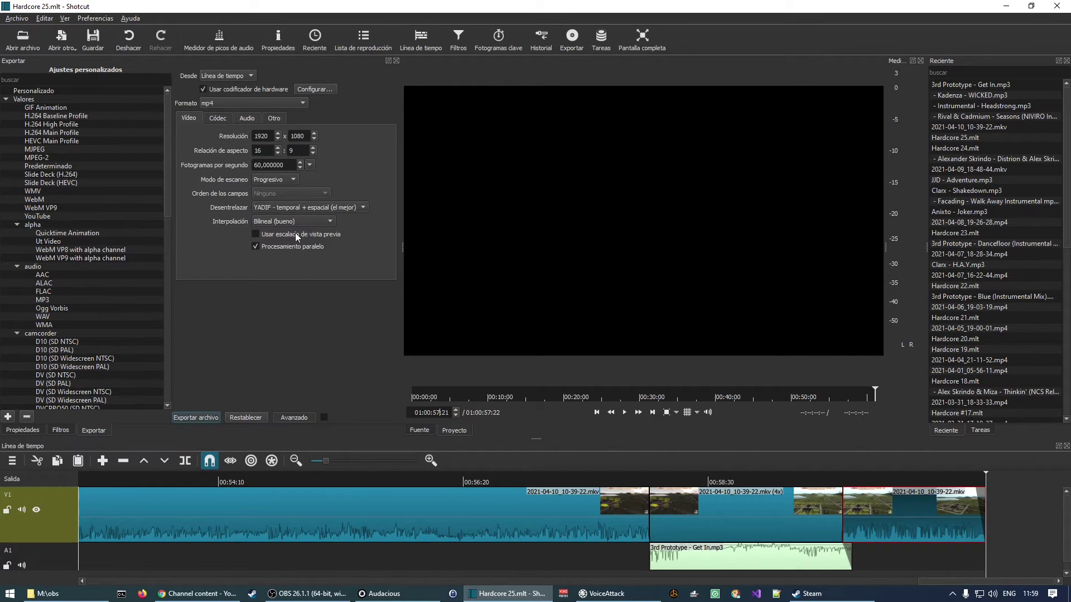
pyautogui.click(284, 219)
pyautogui.click(279, 246)
pyautogui.click(190, 420)
pyautogui.click(441, 298)
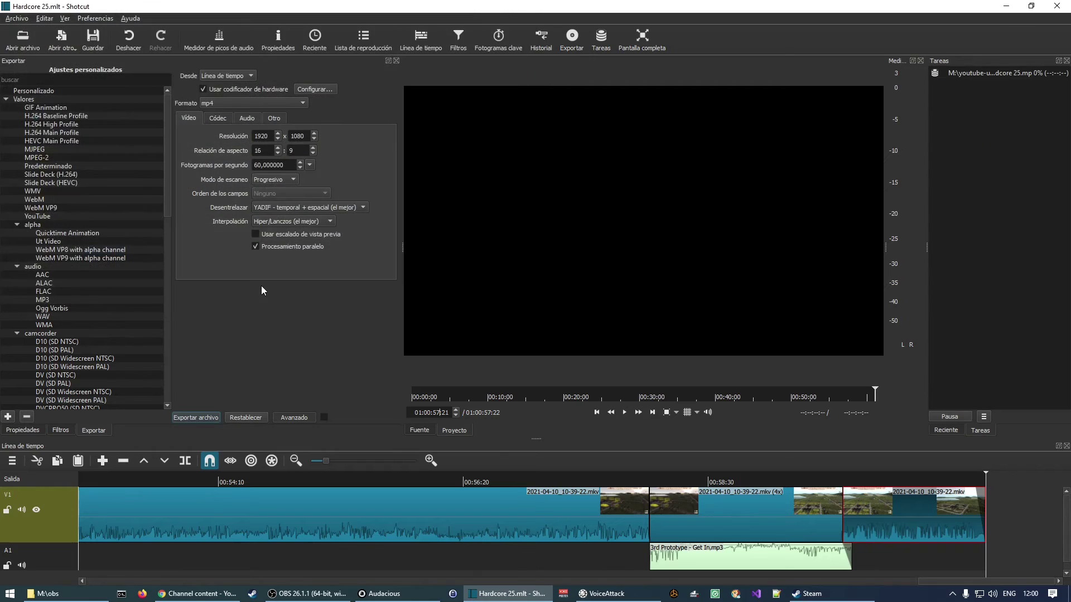